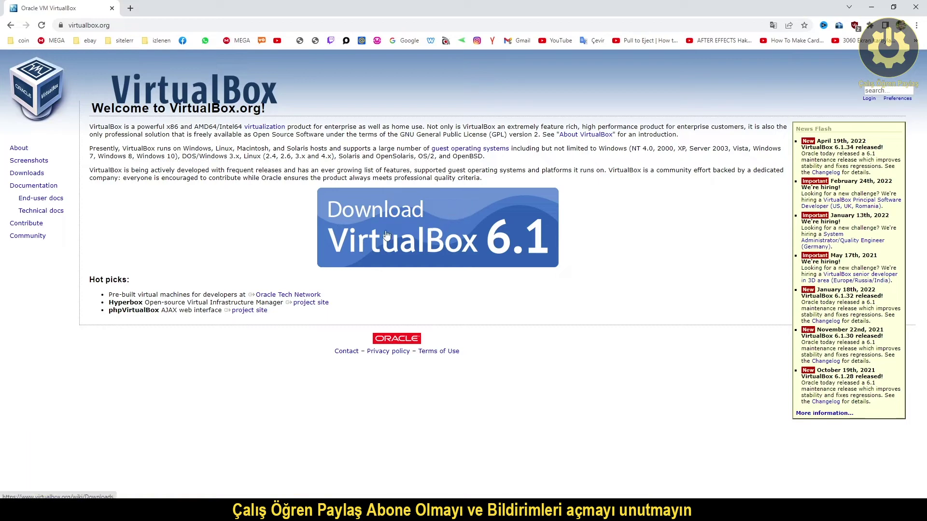
Download the VirtualBox 6.1.34 installer for Windows hosts and minimize the browser window
left_click(387, 234)
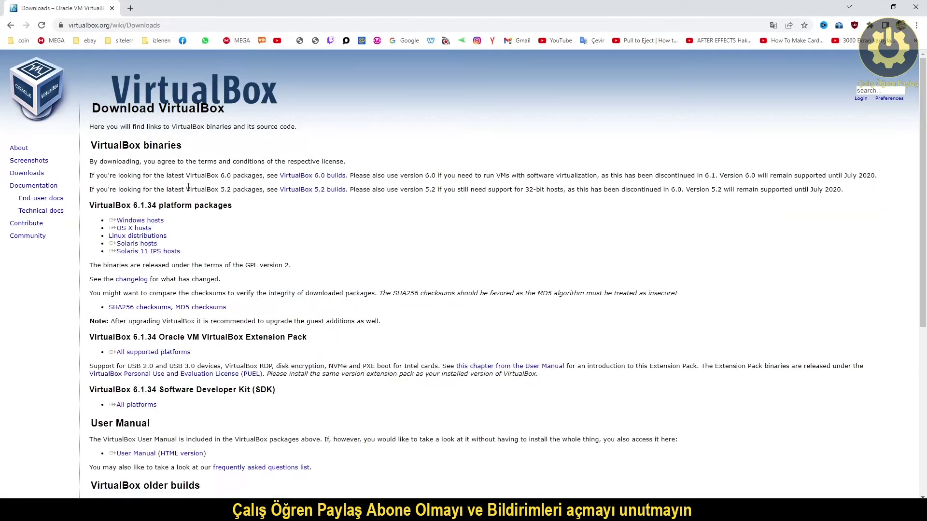
left_click(139, 220)
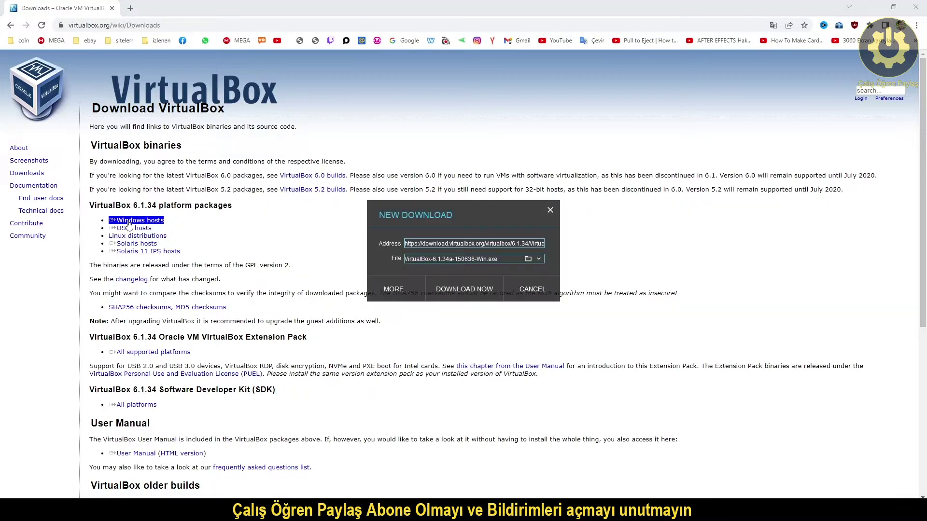
left_click(463, 292)
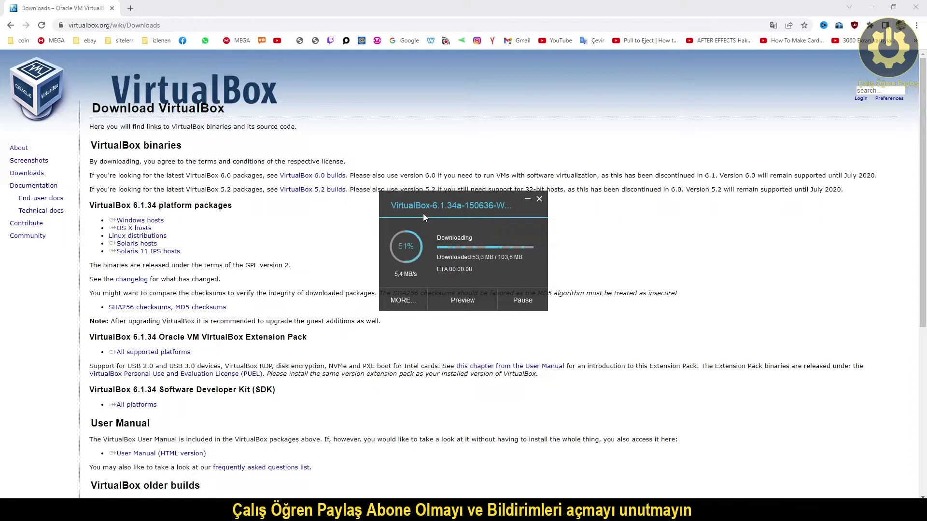
left_click(159, 226)
left_click(158, 227)
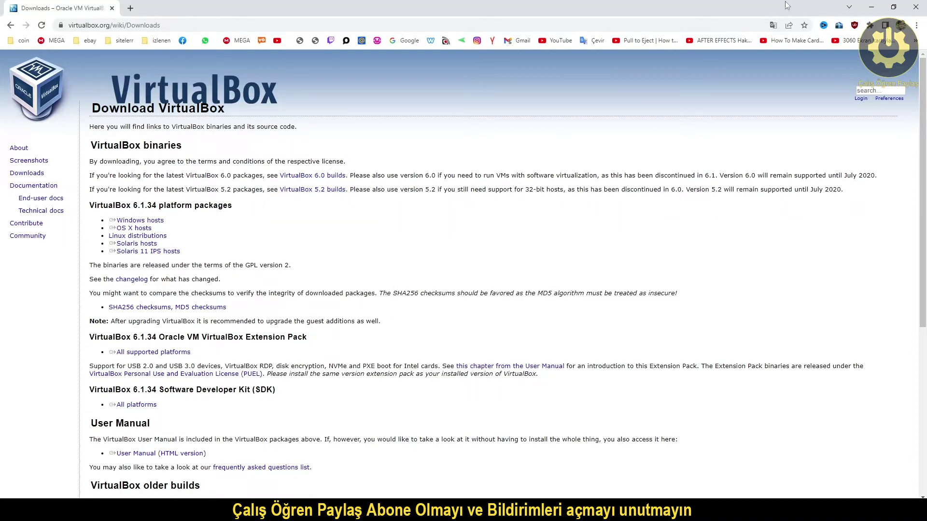
left_click(872, 8)
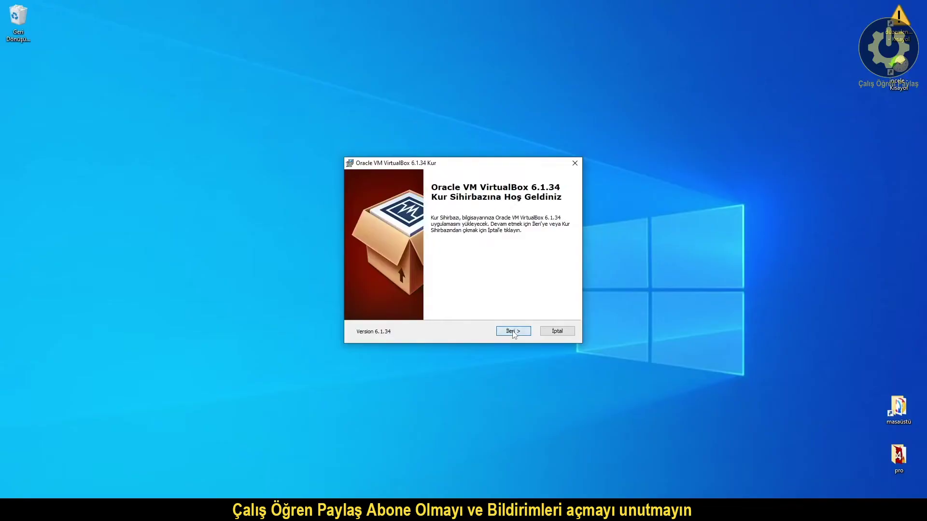
Install Oracle VM VirtualBox 6.1.34 with the default components and shortcuts, accept the network interface reset, and launch it
left_click(513, 331)
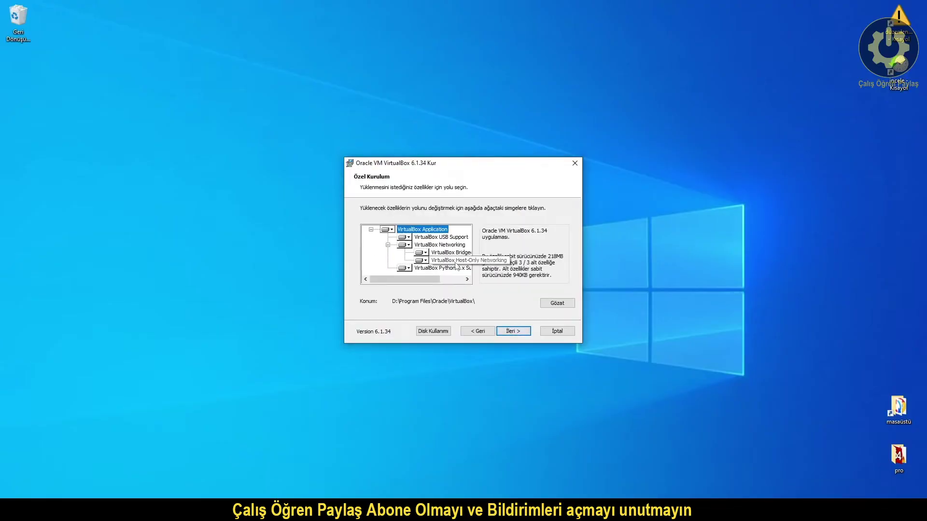
left_click(511, 332)
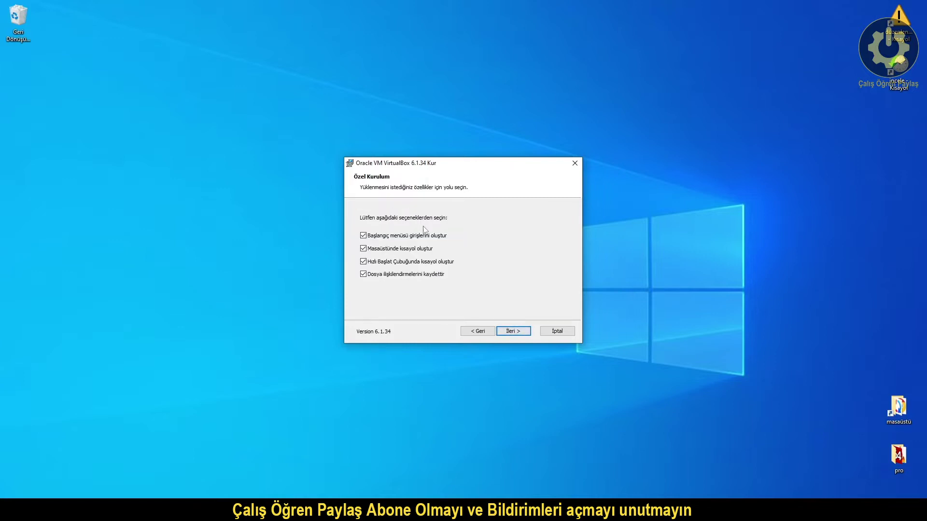
left_click(512, 331)
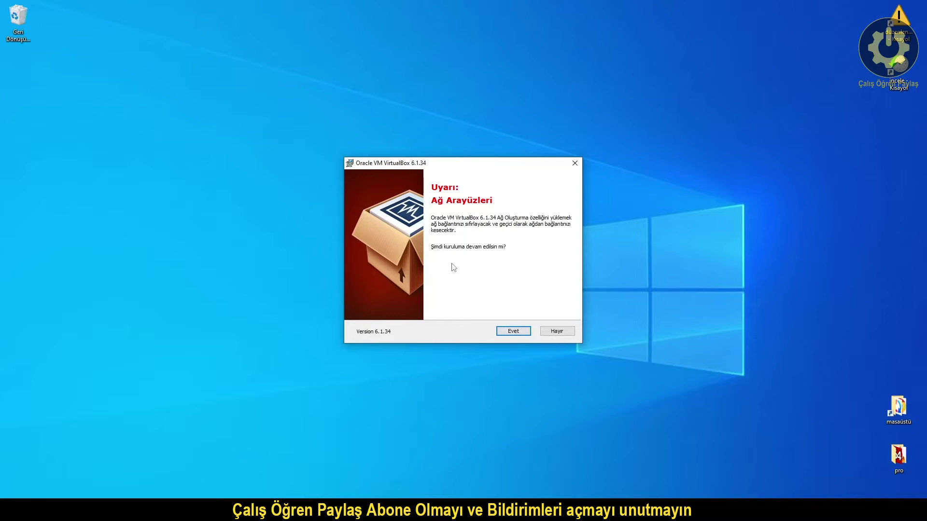
left_click(512, 331)
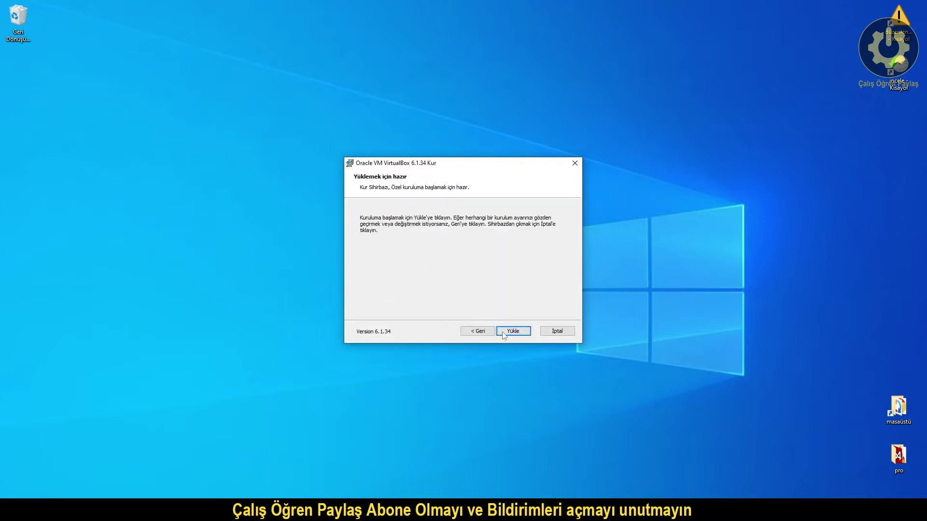
left_click(512, 331)
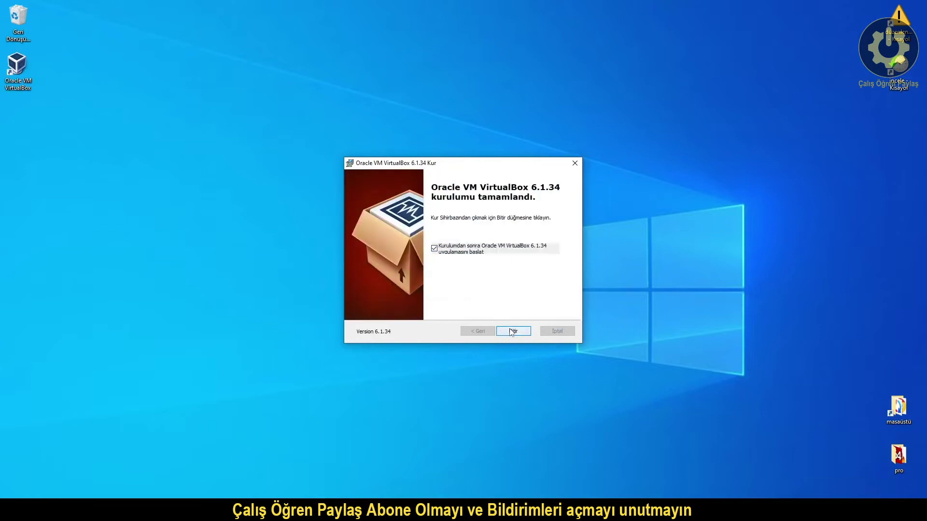
left_click(512, 332)
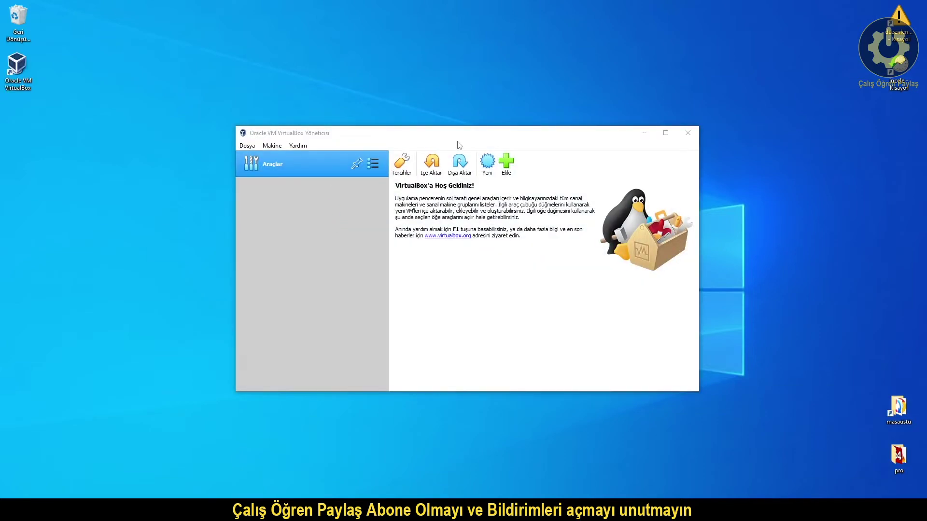
left_click_drag(340, 139, 364, 79)
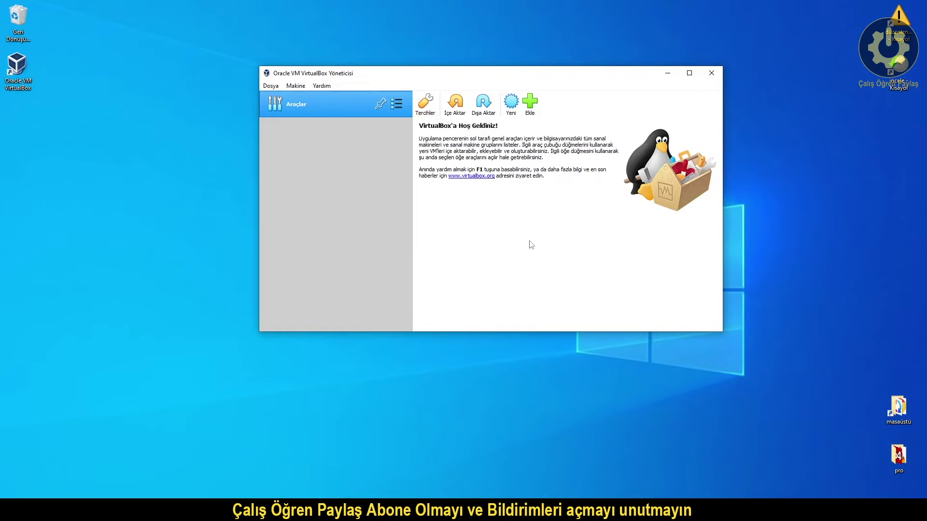
Start a new virtual machine named test with folder d:\Users\x\VirtualBox VMs, type Microsoft Windows and version Windows 10 (32-bit)
left_click(507, 106)
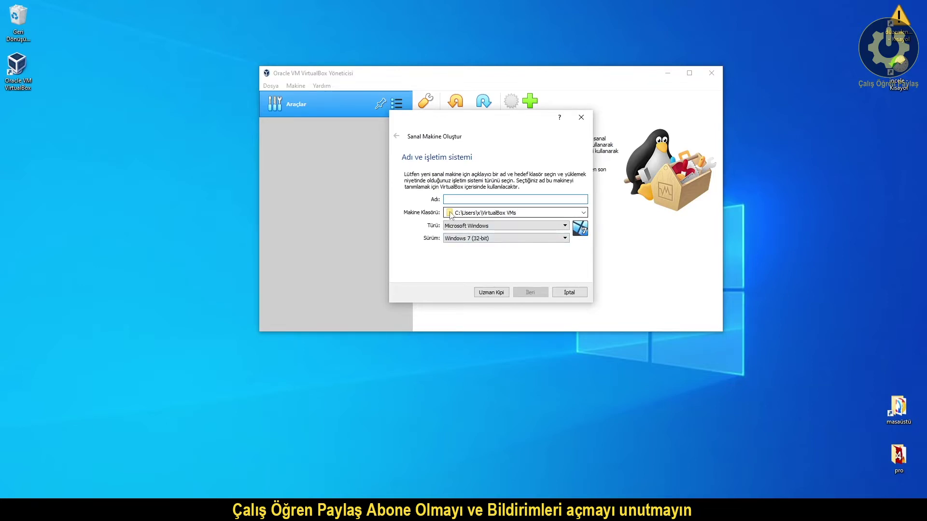
left_click(458, 212)
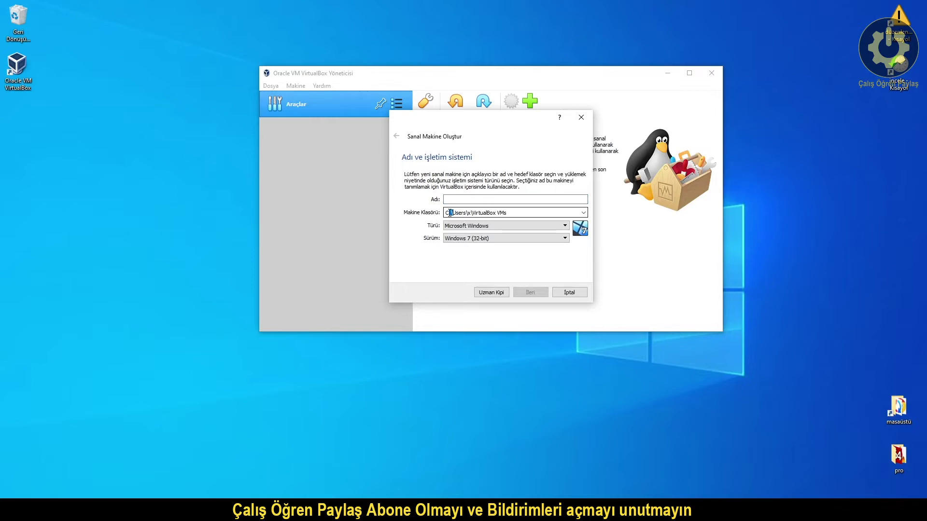
type("d")
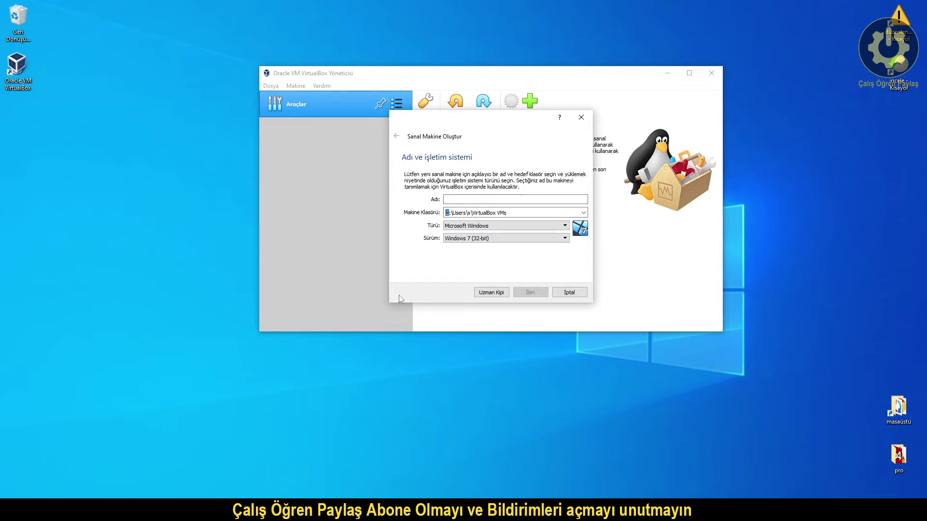
left_click(482, 203)
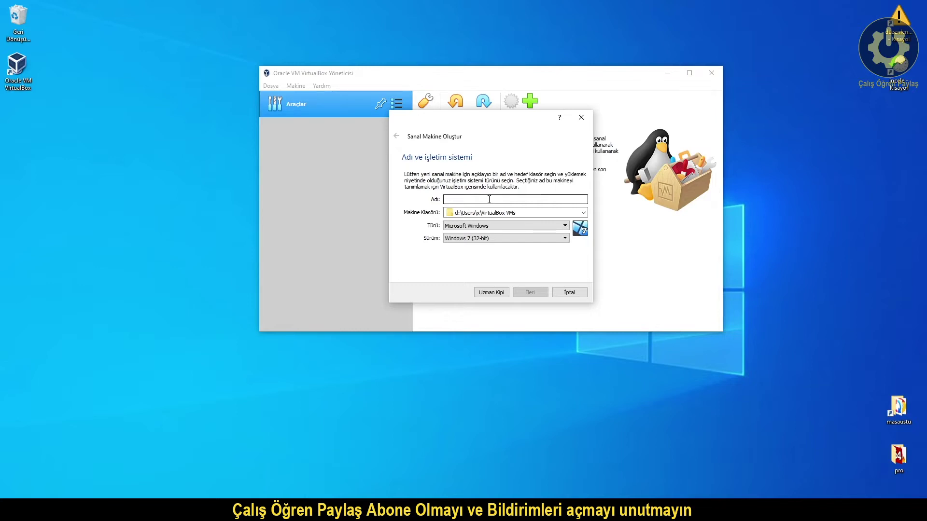
type("test")
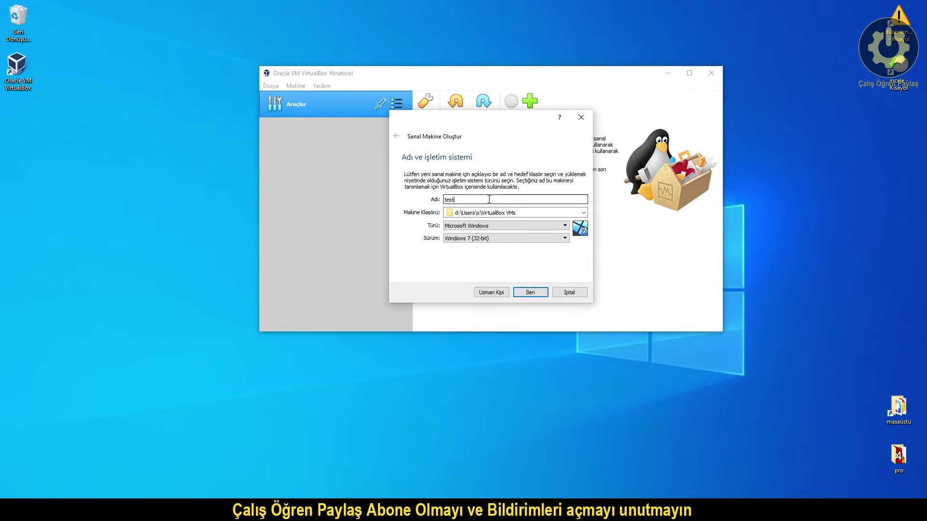
left_click(473, 239)
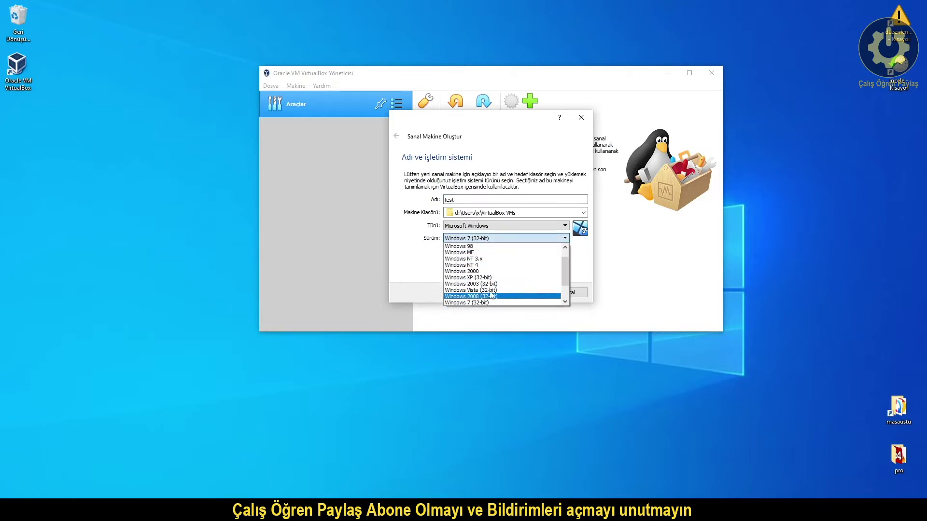
scroll(492, 292, "down", 4)
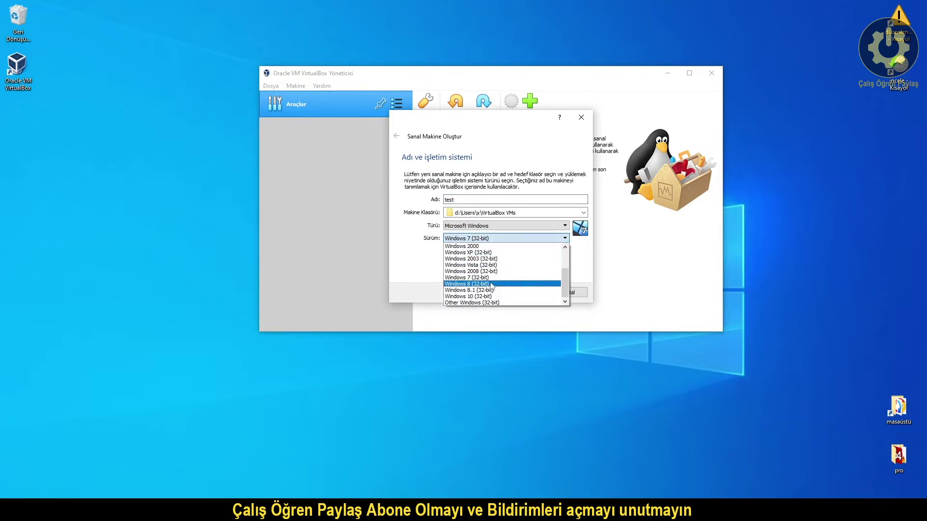
left_click(492, 296)
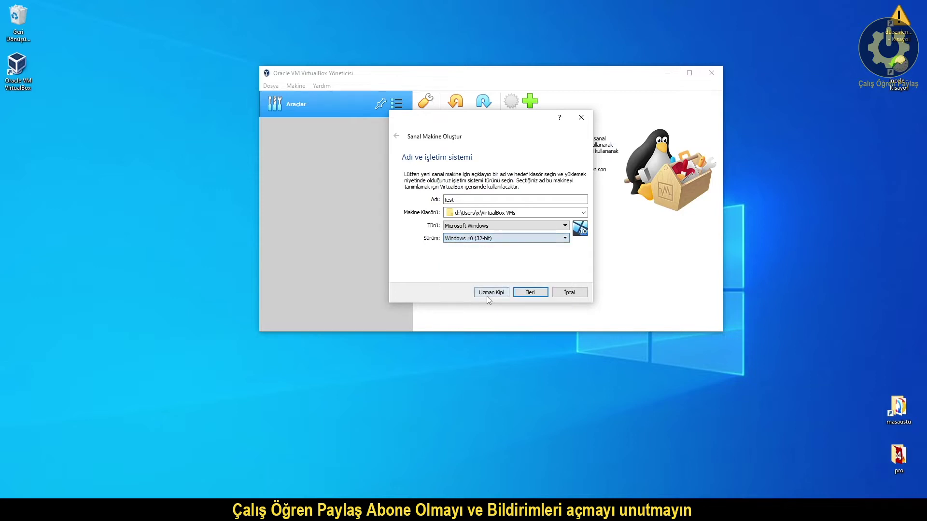
left_click(531, 293)
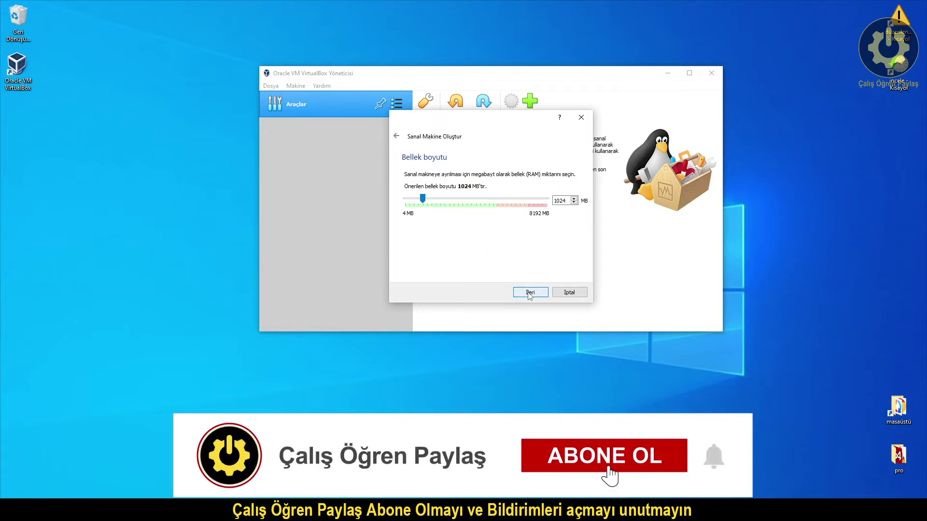
Allocate 4096 MB of memory and create a dynamically allocated 50,00 GB VDI hard disk for the virtual machine
left_click_drag(428, 200, 478, 204)
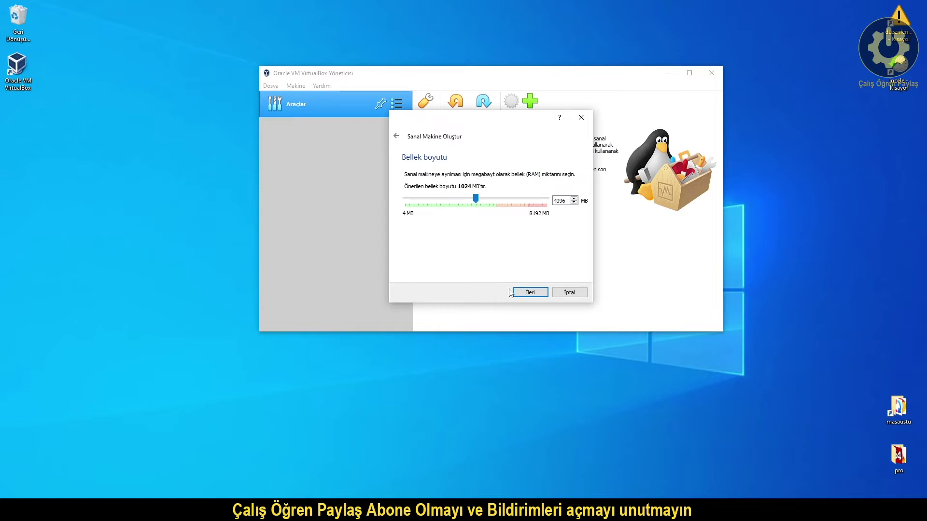
left_click(530, 292)
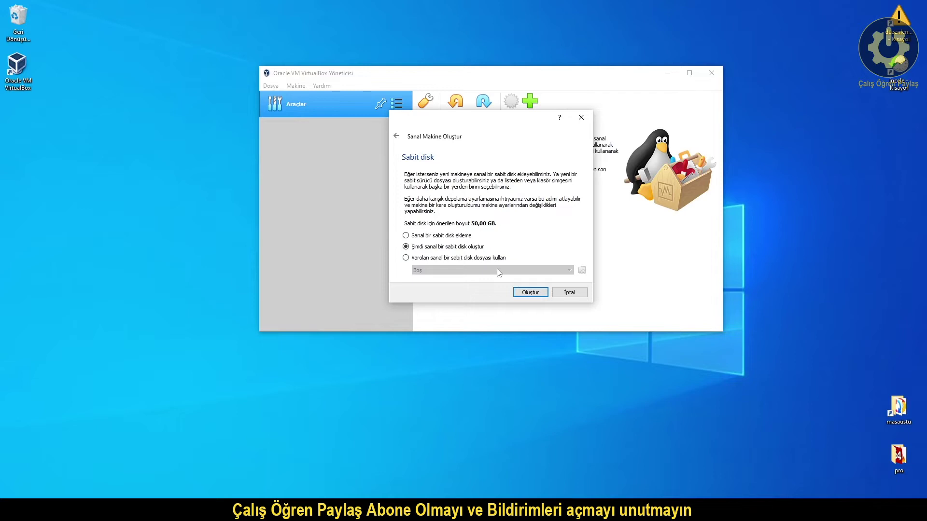
left_click(530, 292)
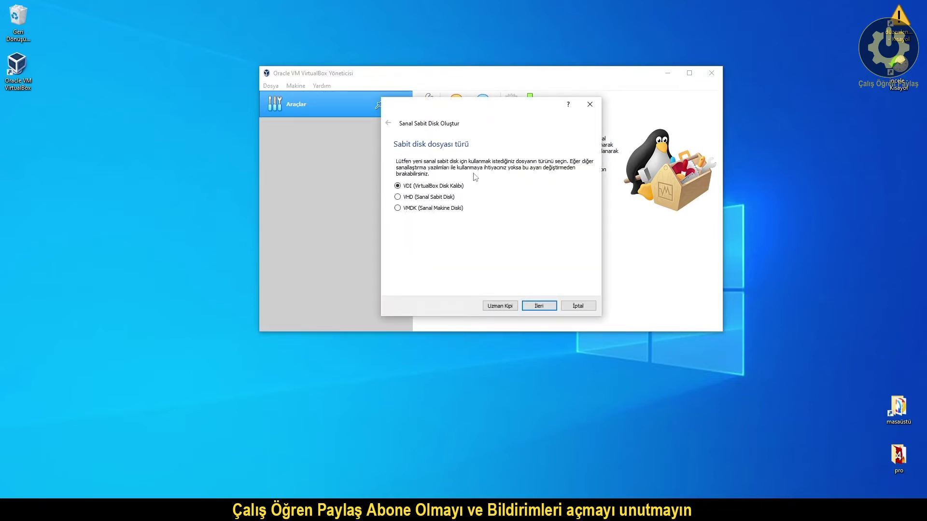
left_click(540, 307)
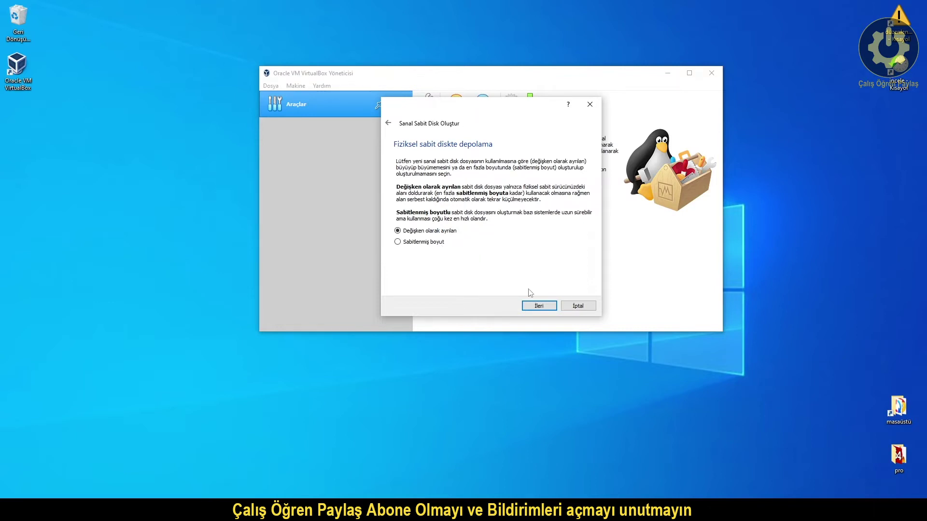
left_click(539, 307)
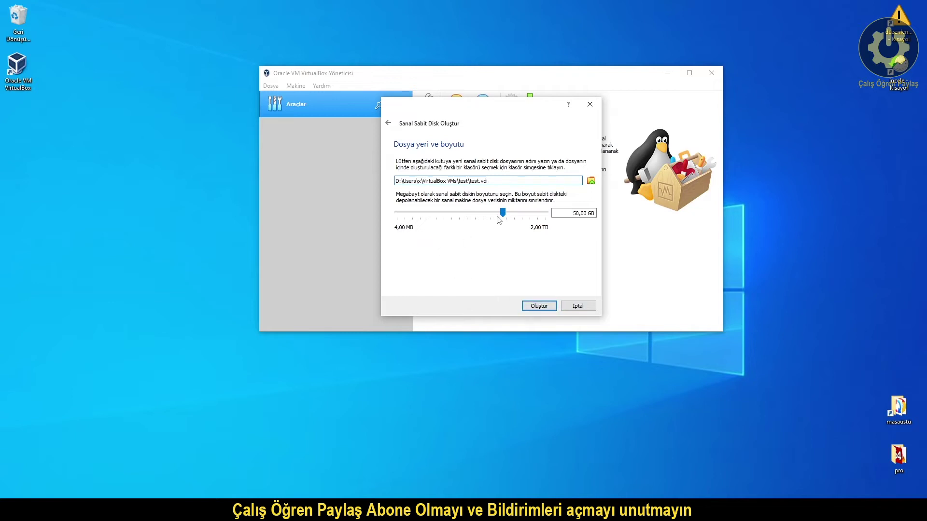
left_click(539, 306)
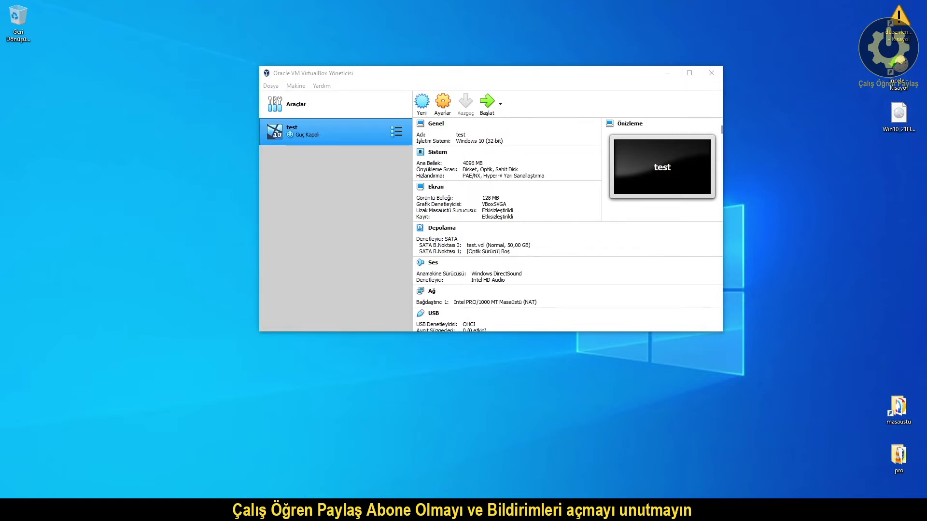
Set both the shared clipboard and drag and drop to Çift Yönlü in the test machine's advanced general settings
left_click(443, 101)
left_click(443, 100)
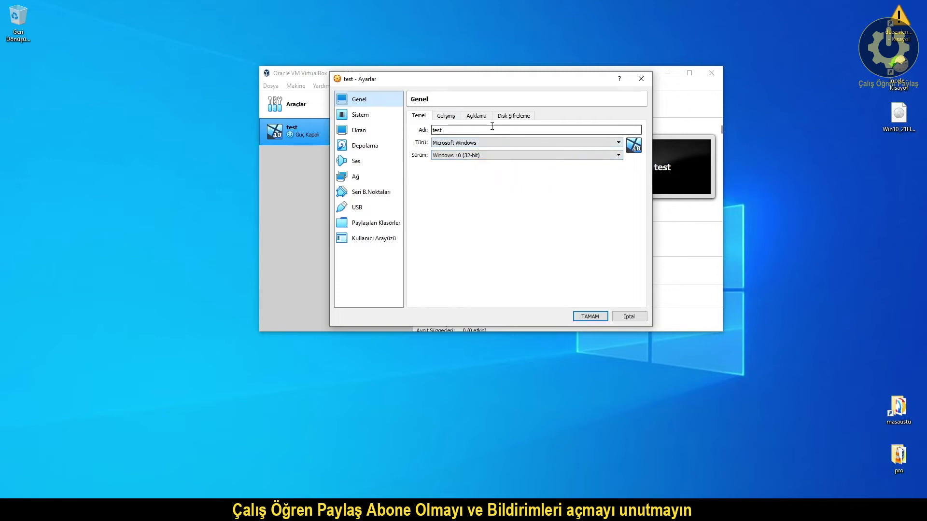
left_click(448, 117)
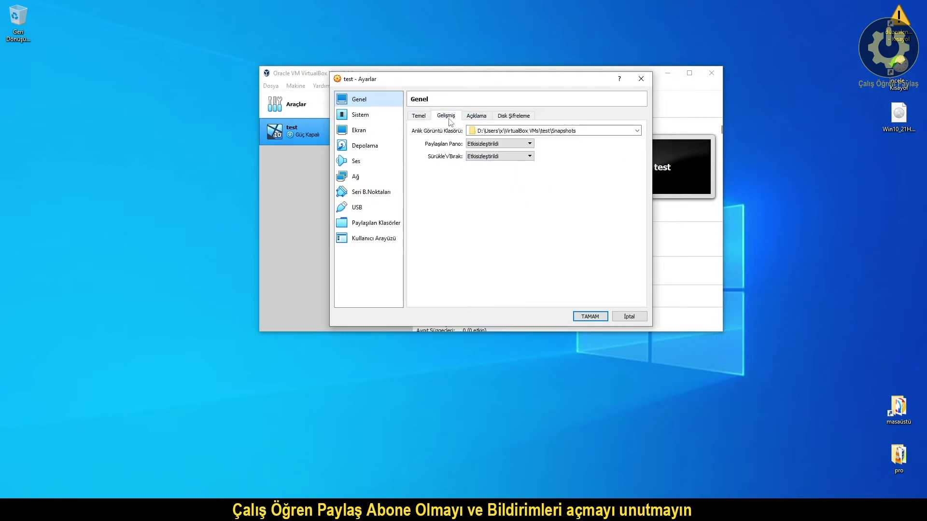
left_click(485, 144)
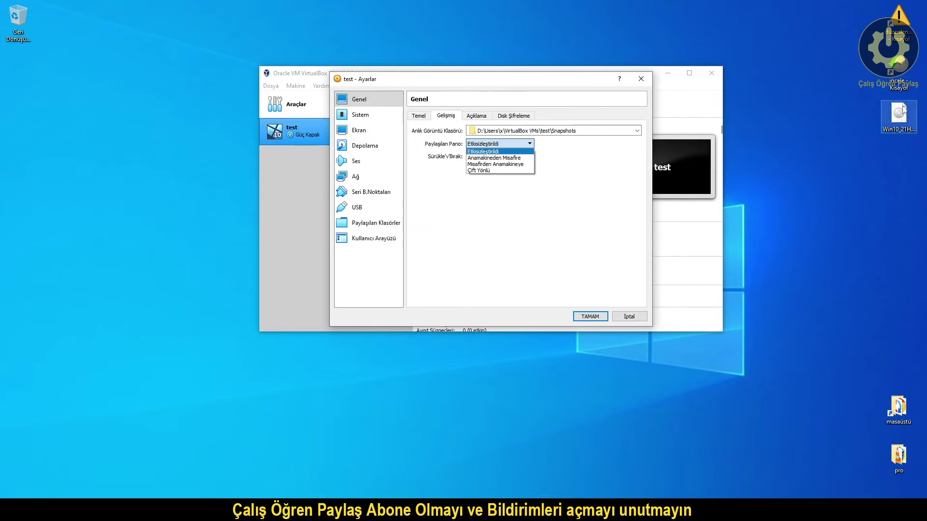
left_click(487, 171)
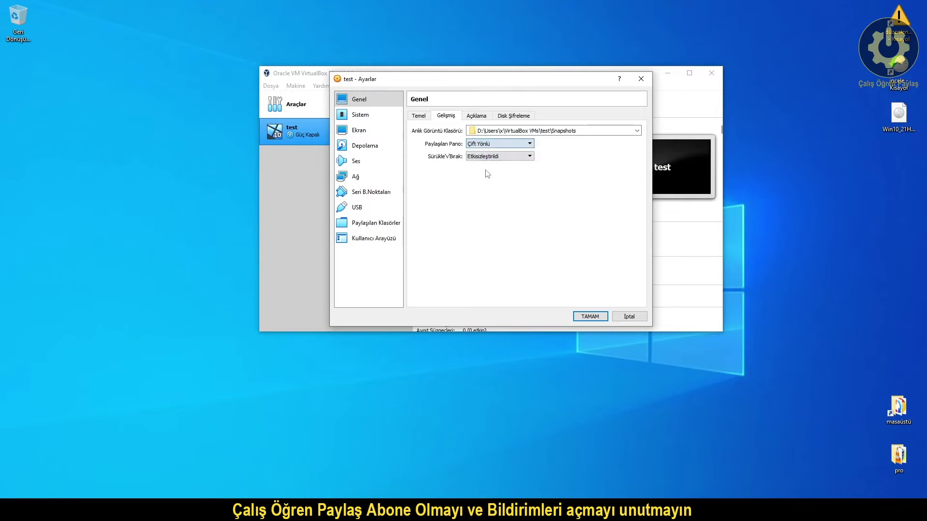
left_click(523, 156)
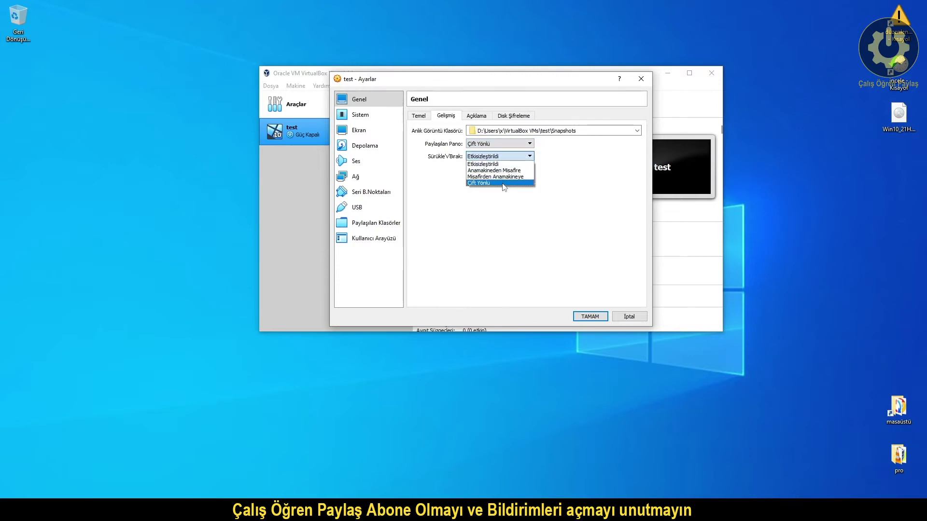
left_click(503, 183)
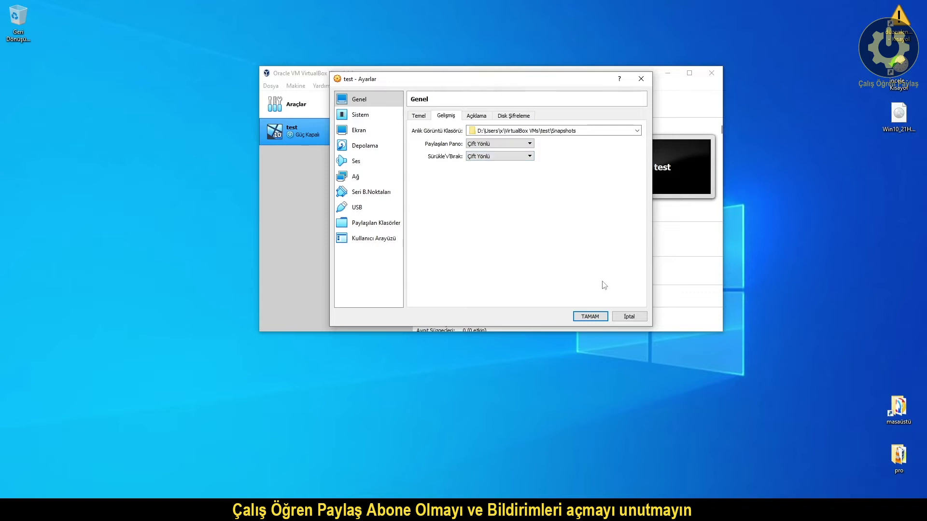
Disable Disket and set the boot order to Optik followed by Sabit Disk in the test machine's system settings
left_click(486, 116)
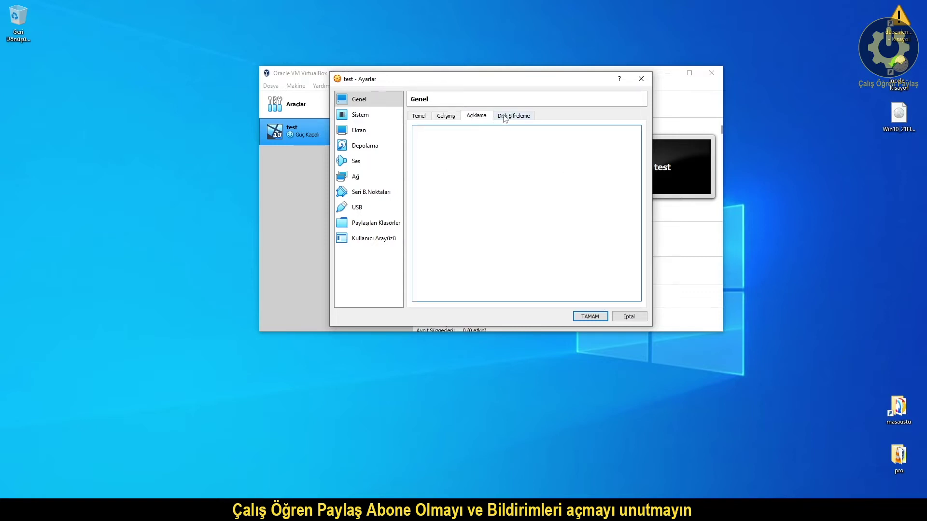
left_click(505, 119)
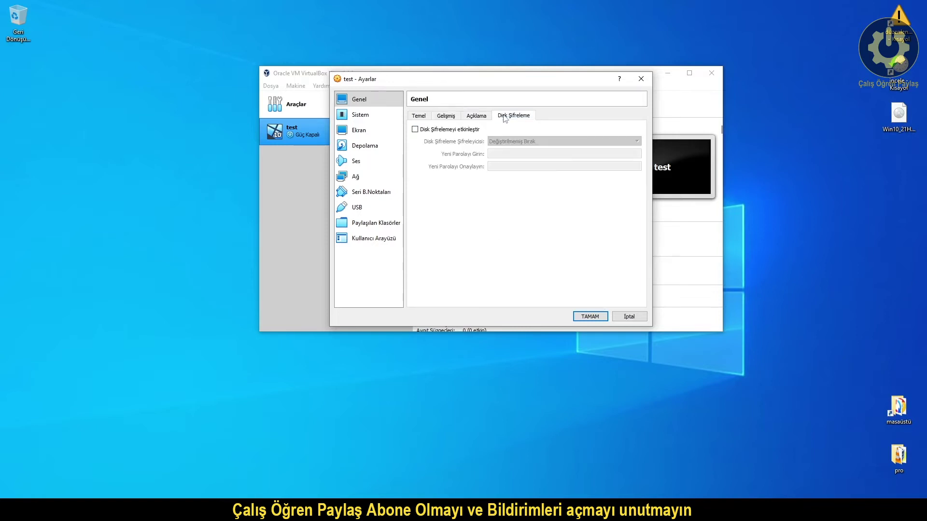
left_click(354, 119)
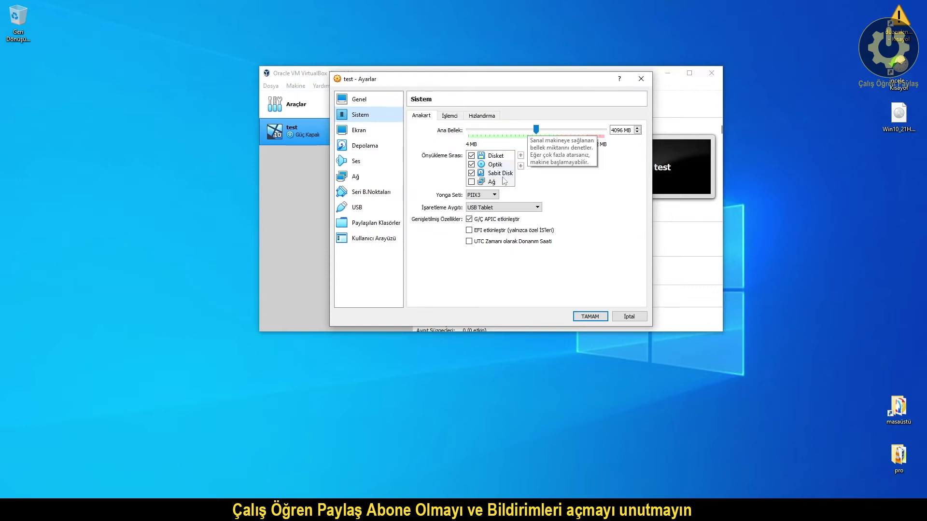
left_click(471, 156)
left_click(484, 165)
left_click(520, 156)
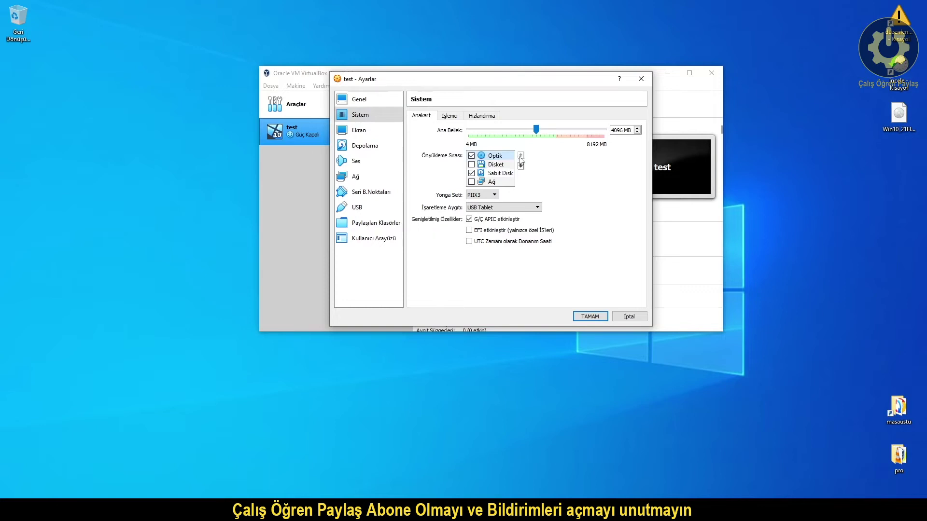
left_click(520, 156)
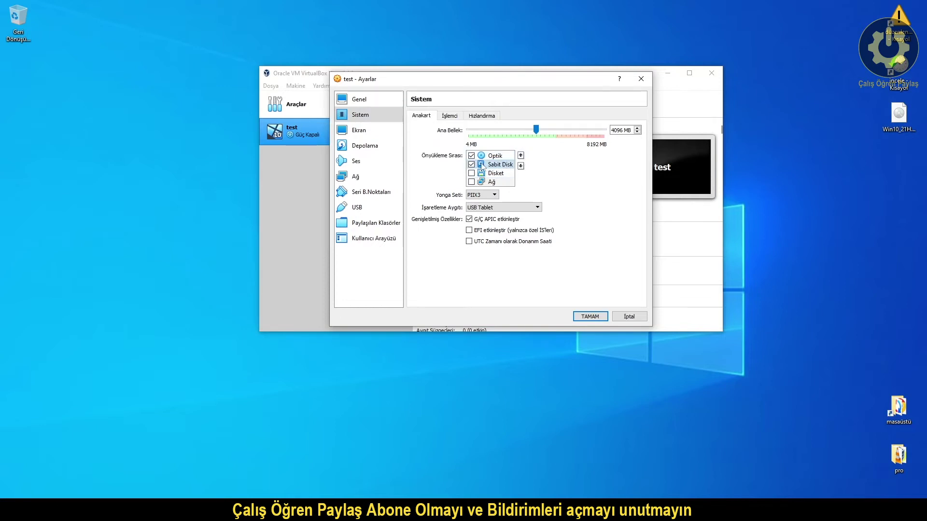
Change the machine's chipset to ICH9 and enable EFI
left_click(492, 195)
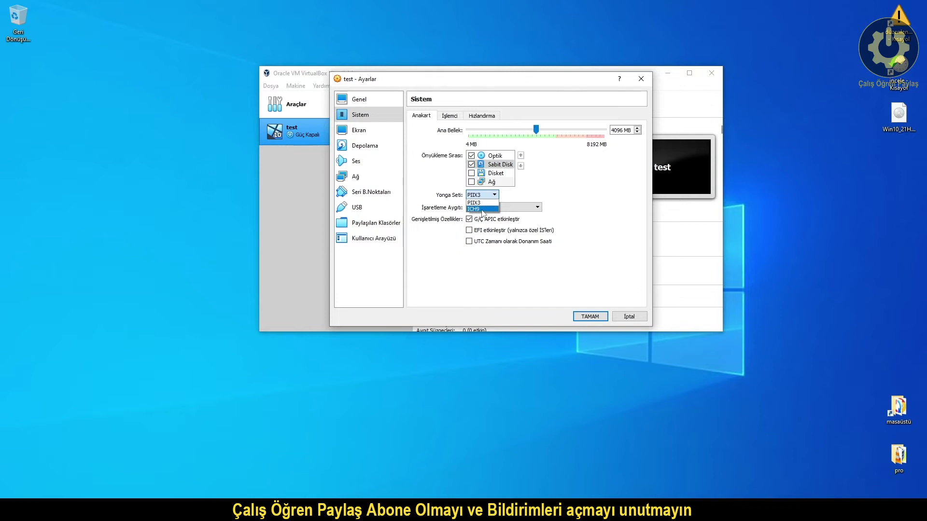
left_click(482, 210)
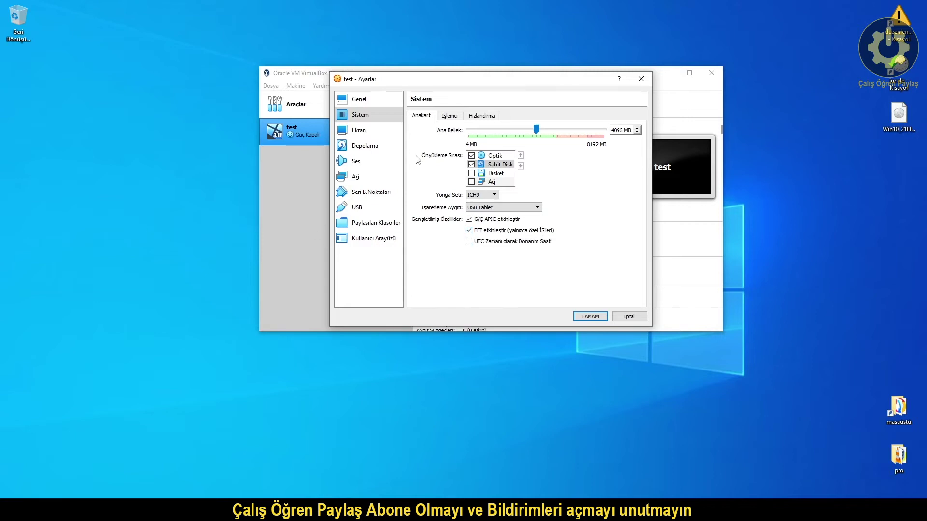
Review the machine's display, remote display, processor and acceleration settings
left_click(361, 131)
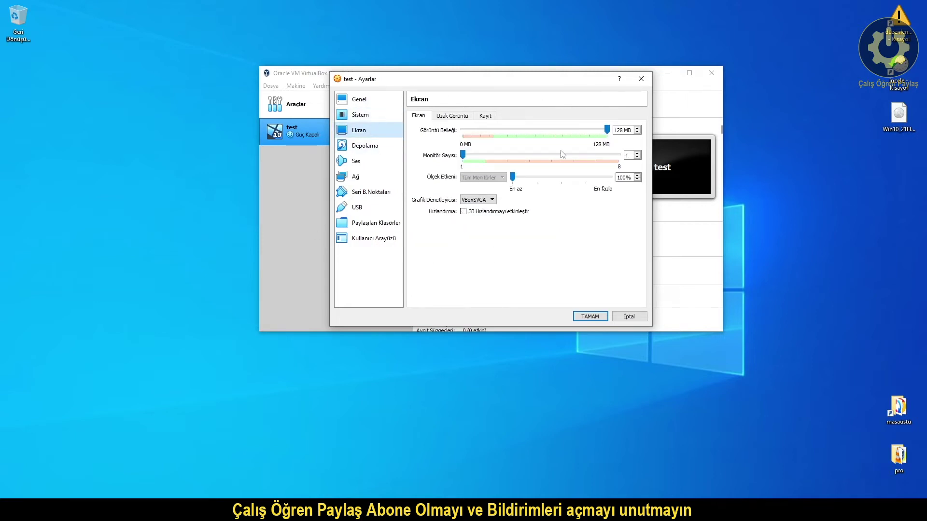
left_click(452, 118)
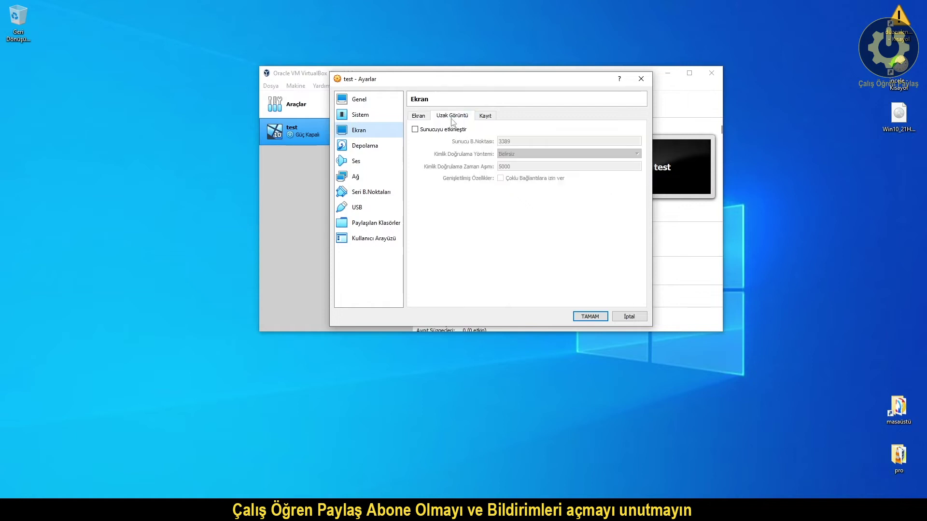
left_click(418, 116)
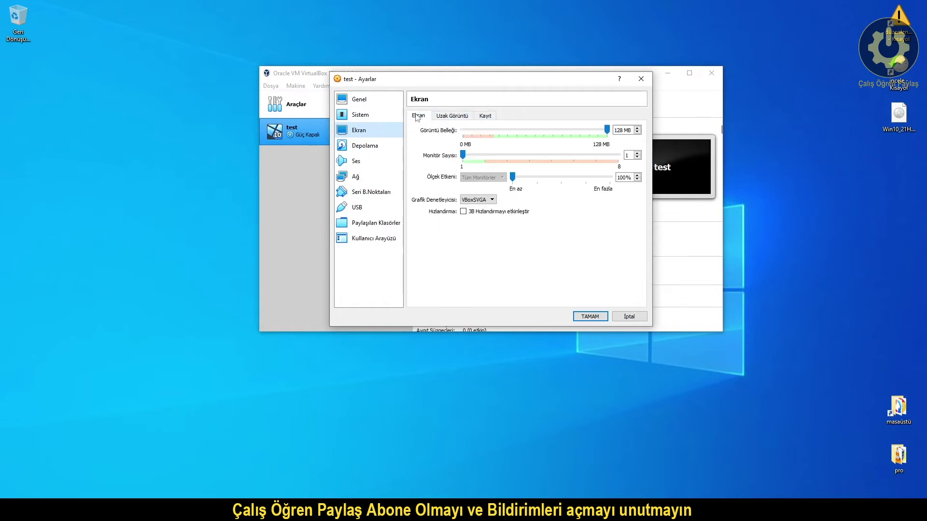
left_click(361, 116)
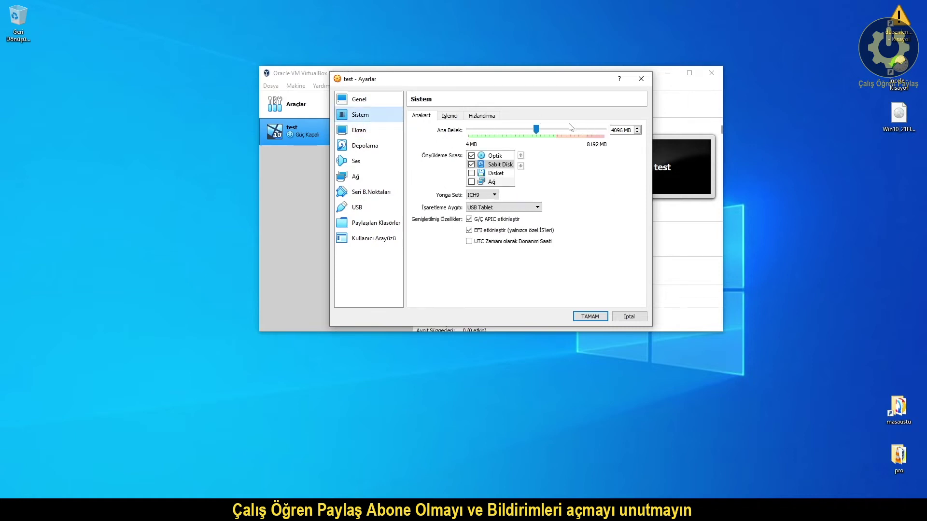
left_click(450, 116)
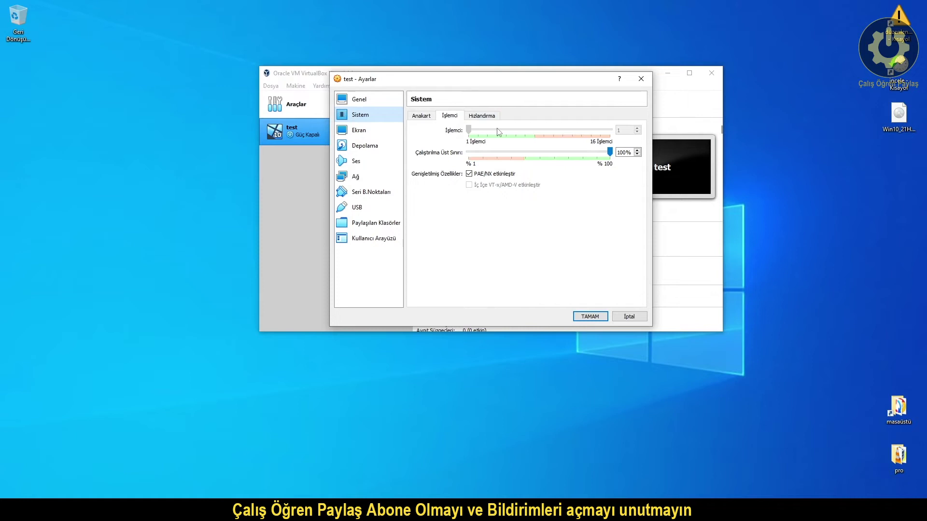
left_click(481, 116)
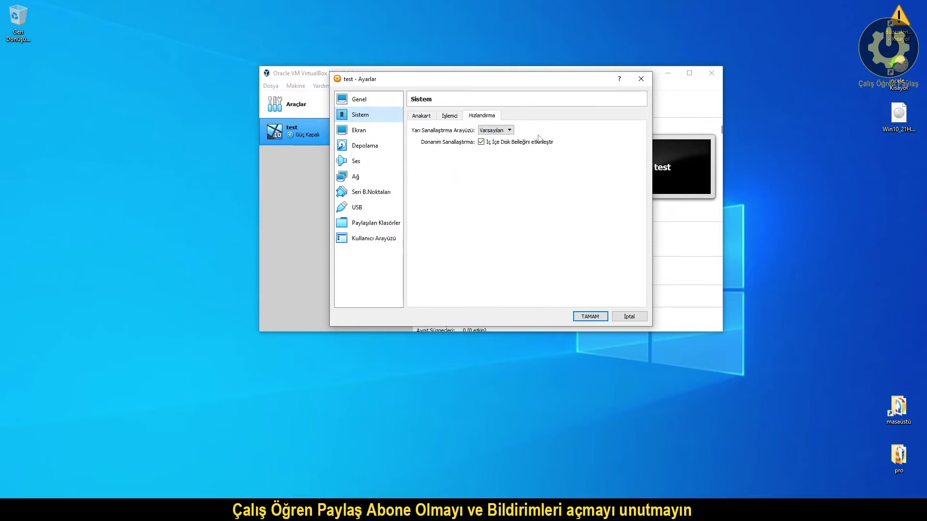
left_click(425, 115)
left_click(357, 129)
Load the Win10_21H2_Turkish_x64 disk image from the desktop into the machine's empty optical drive
left_click(359, 145)
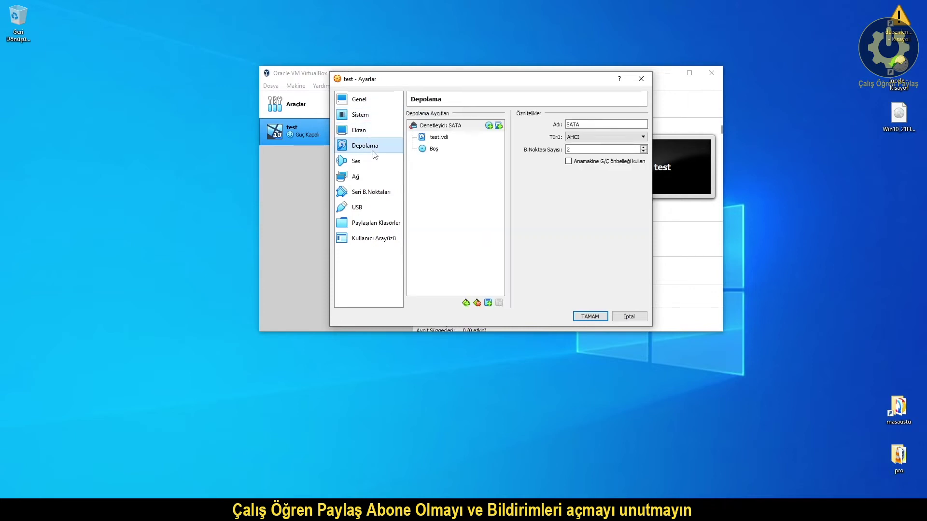
left_click(434, 149)
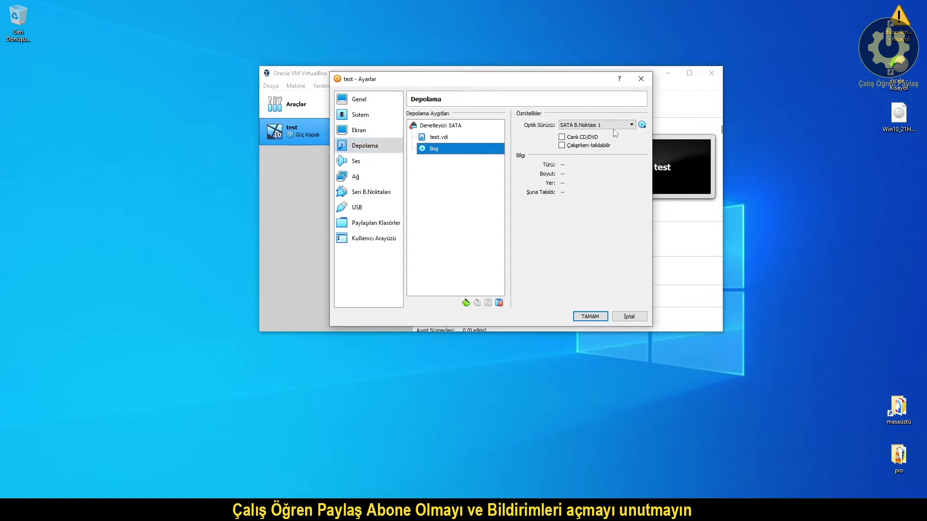
left_click(642, 125)
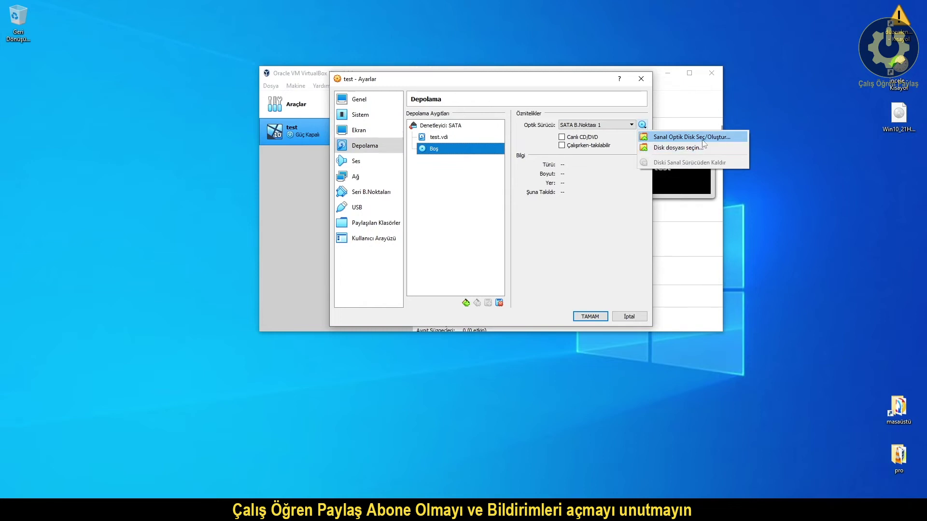
left_click(692, 152)
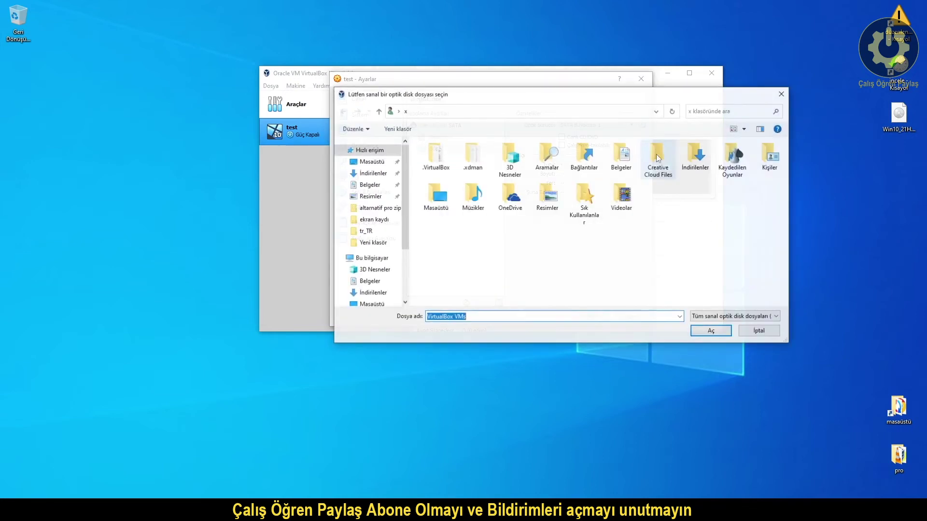
left_click(369, 161)
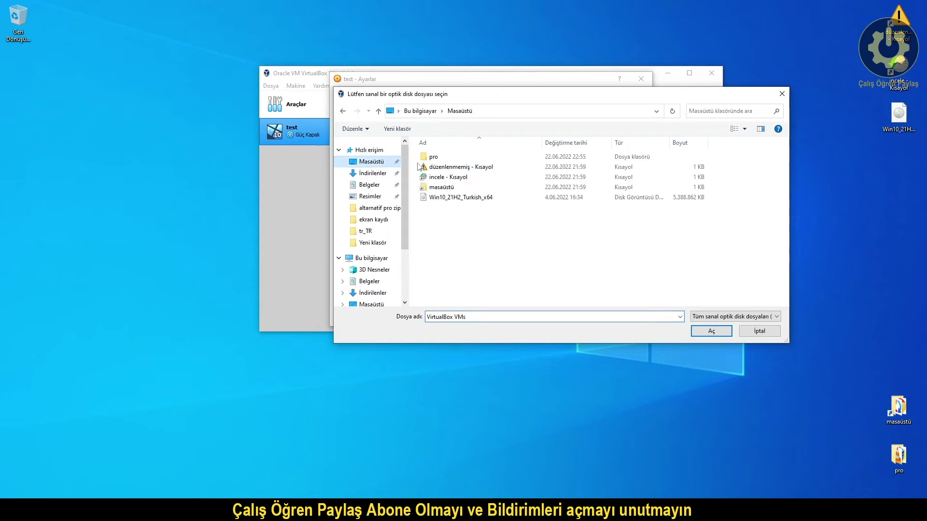
left_click(497, 198)
left_click(710, 331)
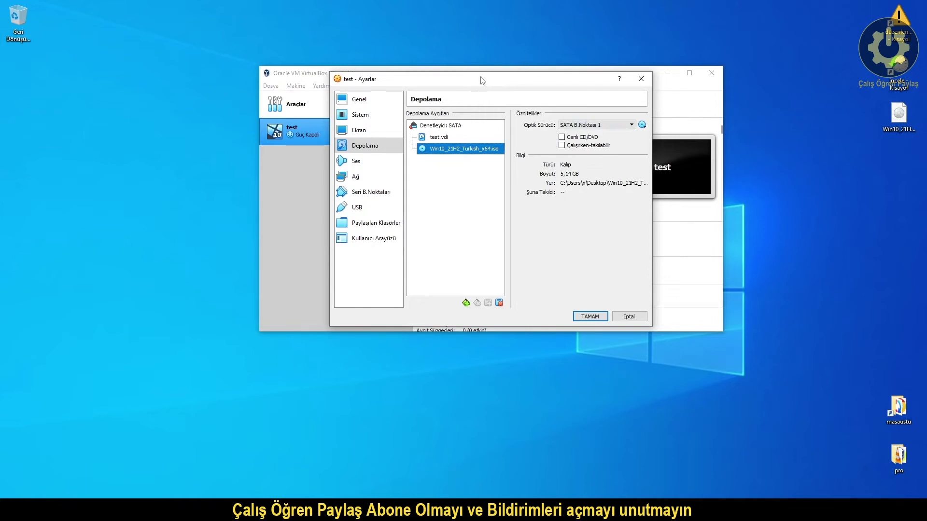
Attach network adapter 1 to Köprü Bağdaştırıcısı using the Intel(R) I211 Gigabit Network Connection
left_click(371, 162)
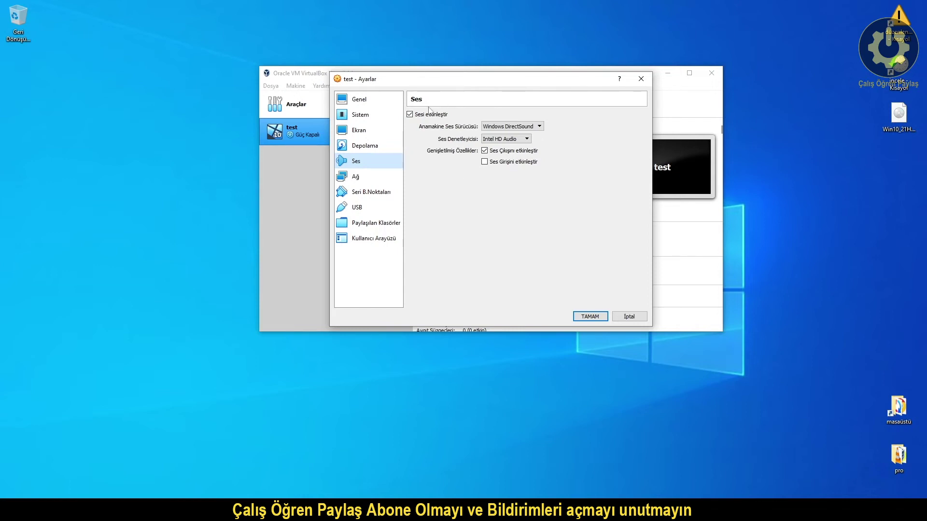
left_click(346, 179)
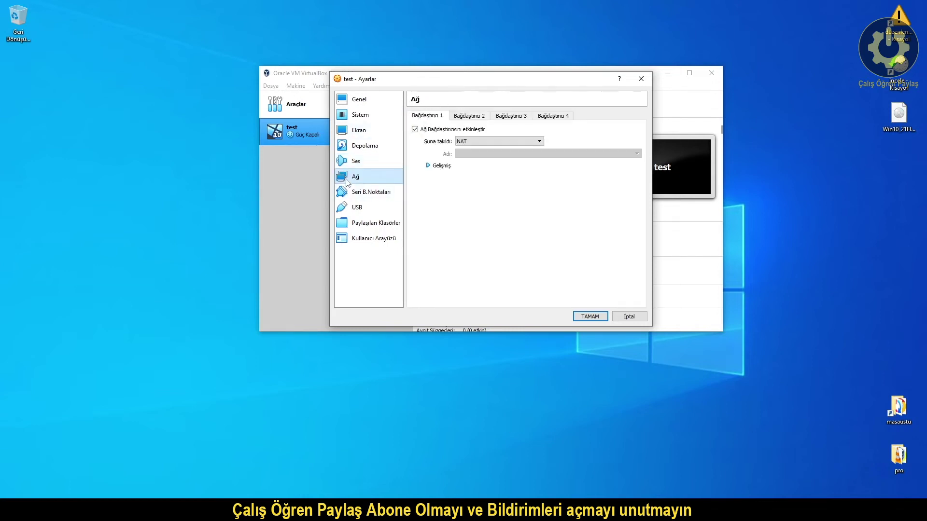
left_click(482, 142)
left_click(490, 155)
left_click(490, 155)
left_click(511, 166)
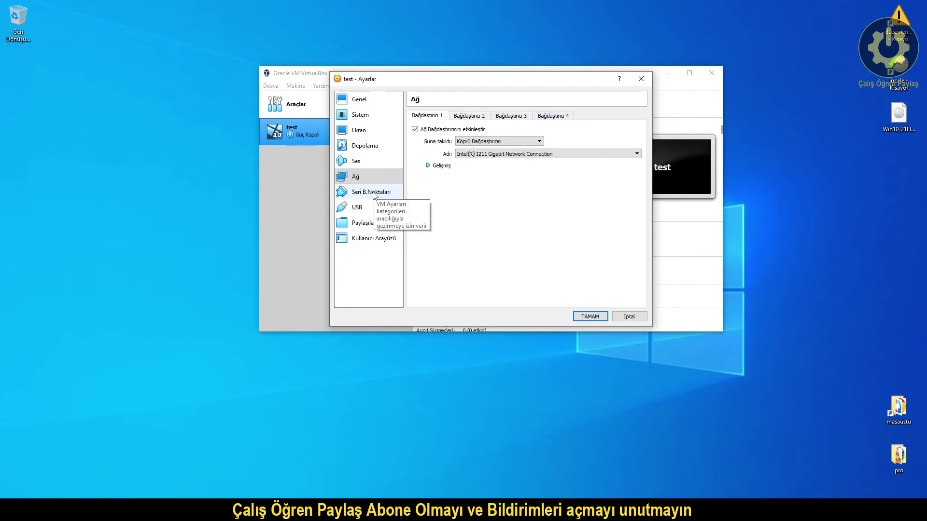
Check the USB and shared folder options and save the test machine's settings
left_click(373, 207)
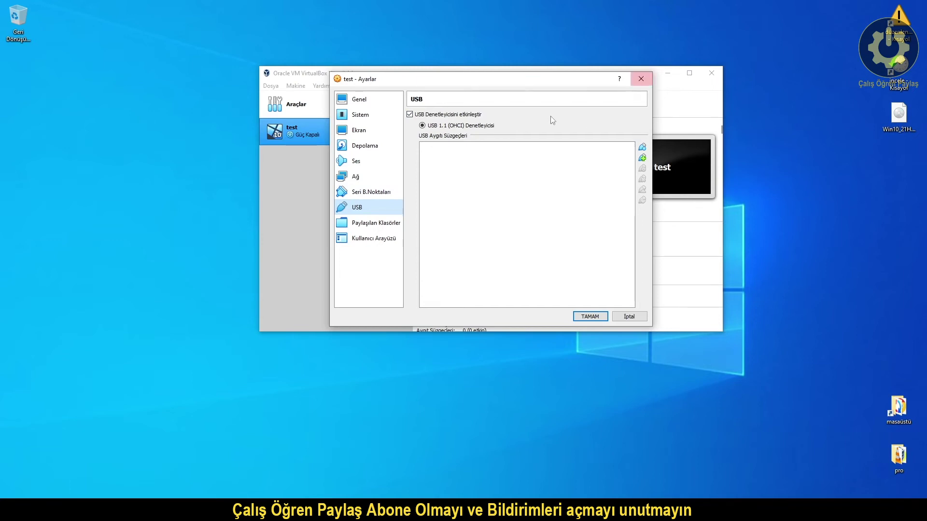
left_click(401, 223)
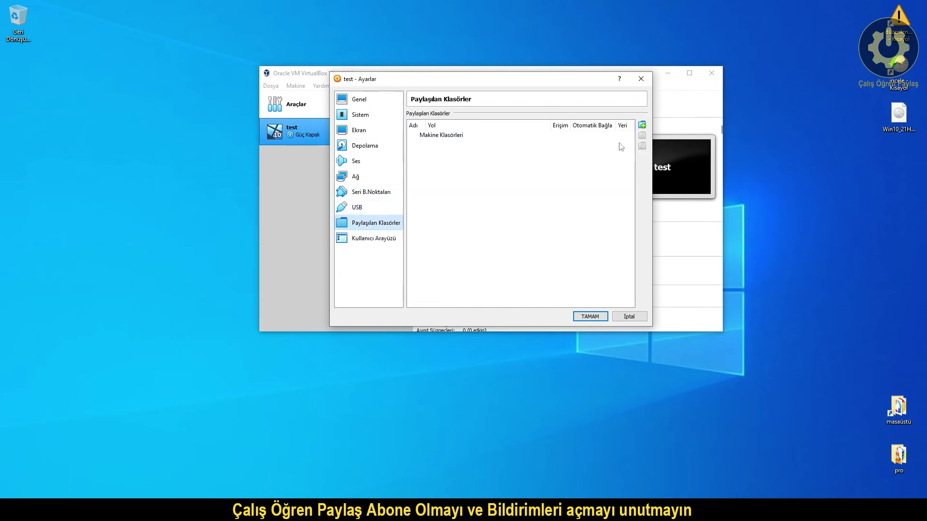
left_click(641, 125)
left_click(554, 147)
left_click(590, 316)
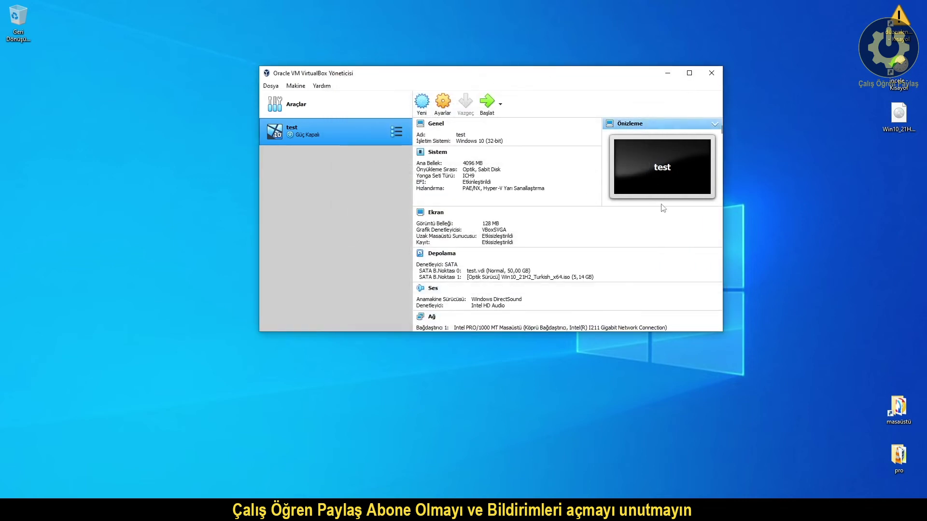
Try to start the test virtual machine
left_click(487, 107)
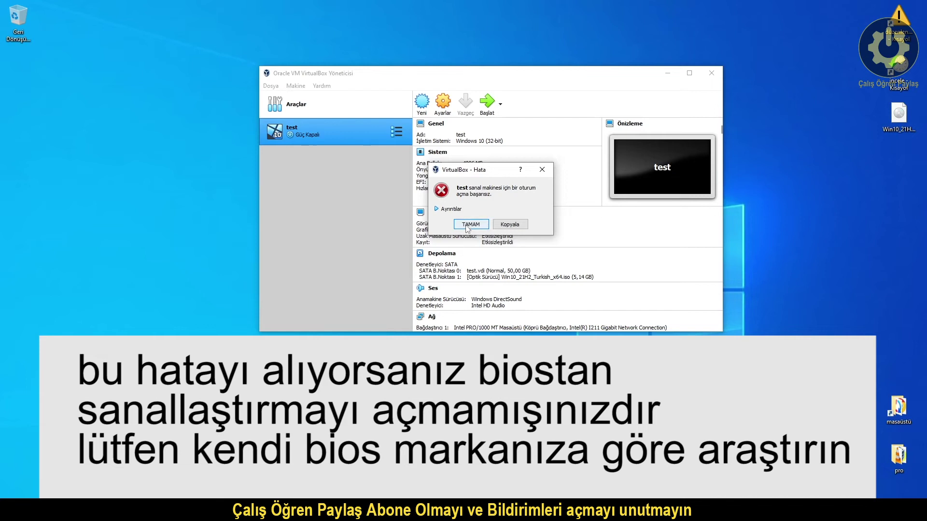
left_click(444, 210)
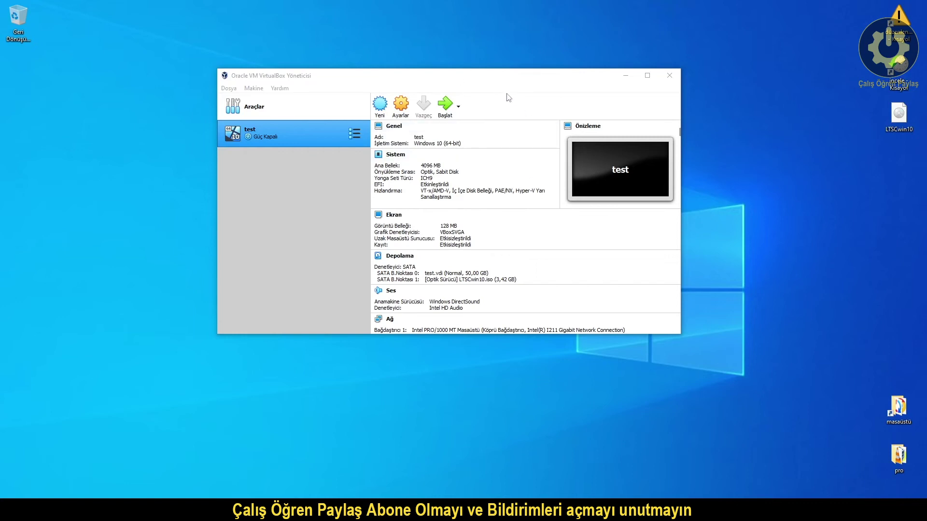
Set the test machine's operating system version to Windows 10 (64-bit) and save the settings
left_click(401, 107)
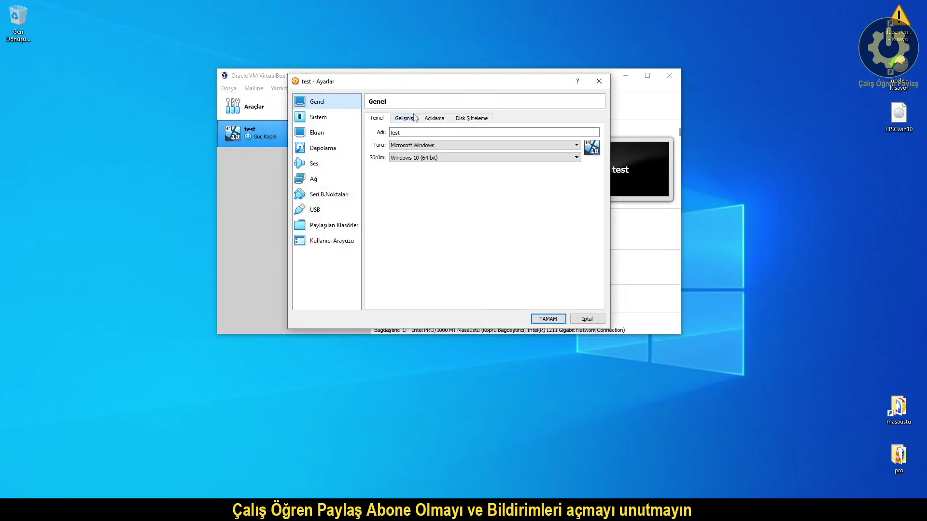
left_click(441, 158)
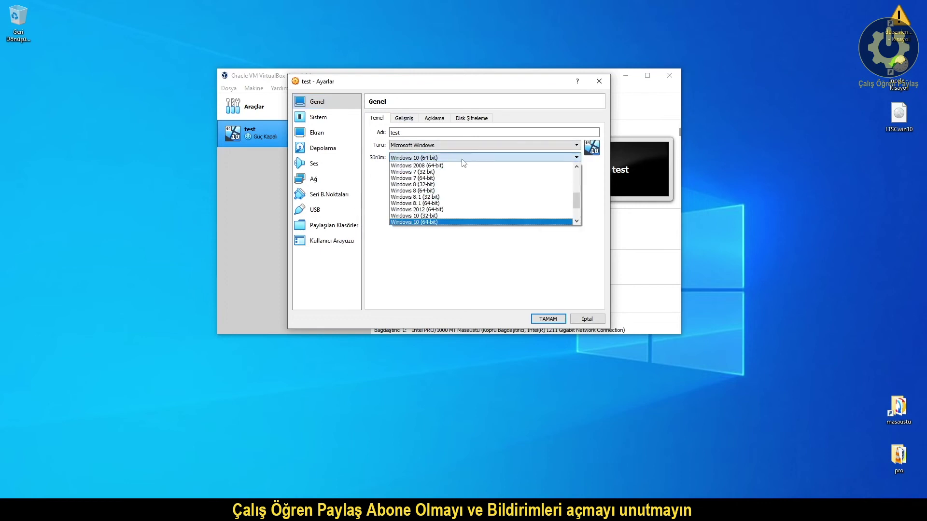
left_click(438, 223)
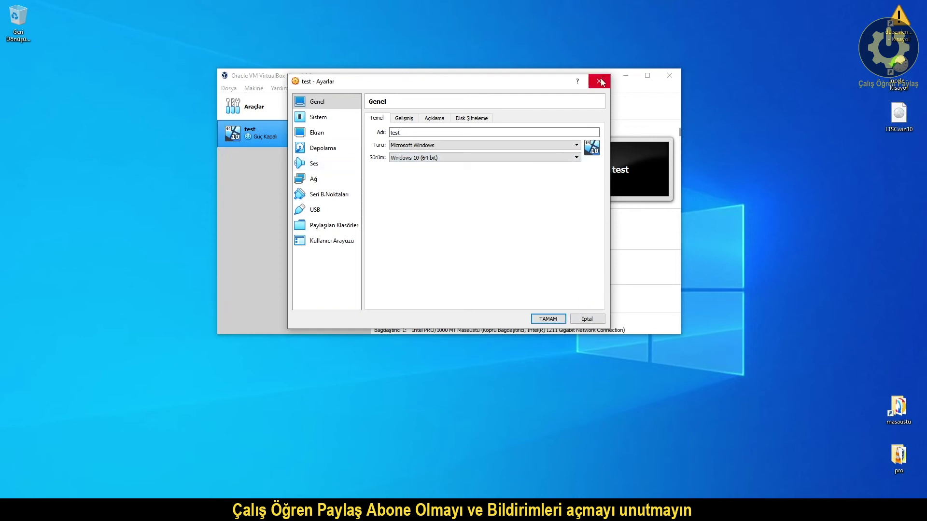
left_click(548, 318)
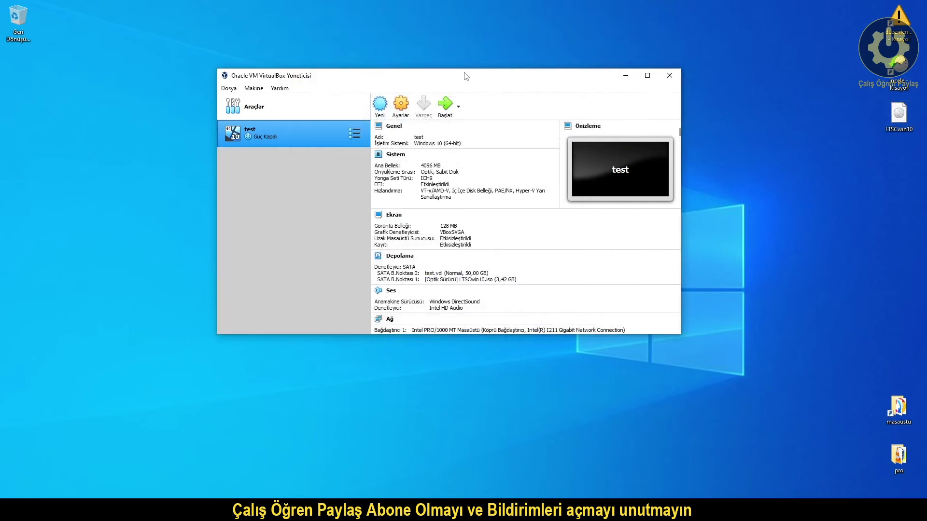
Try to boot the test machine from its optical disc, and power it off at the UEFI shell
left_click(443, 111)
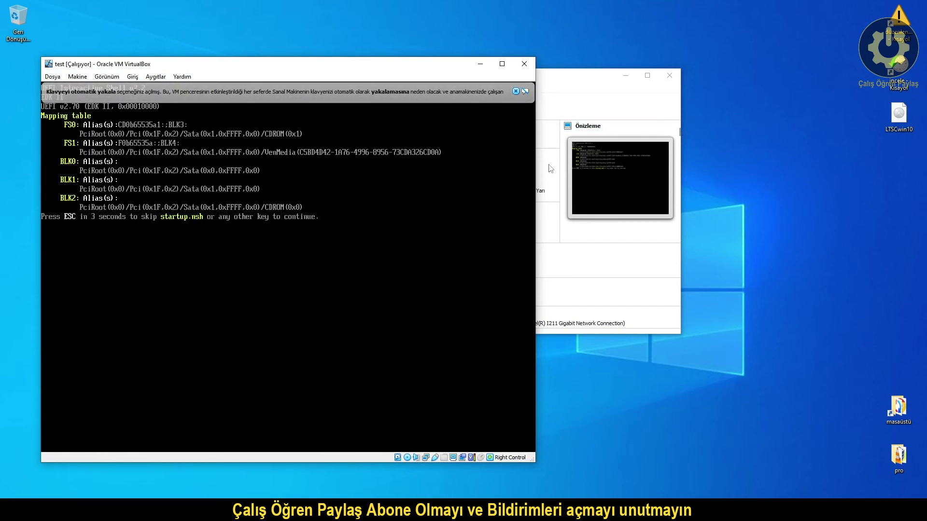
key("Return")
left_click(524, 64)
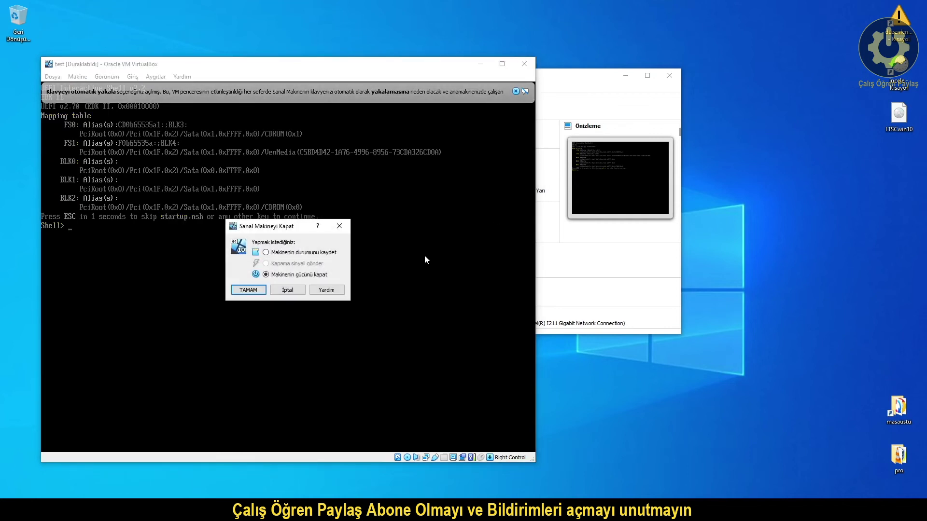
left_click(259, 289)
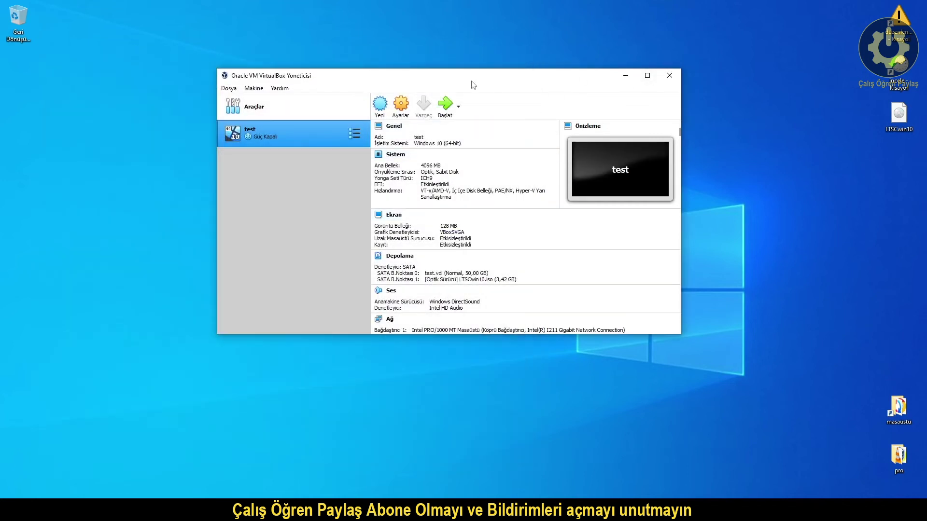
Start the test machine and begin installing Windows with Türkçe (Türkiye) language and the Türkçe Q keyboard
left_click(444, 109)
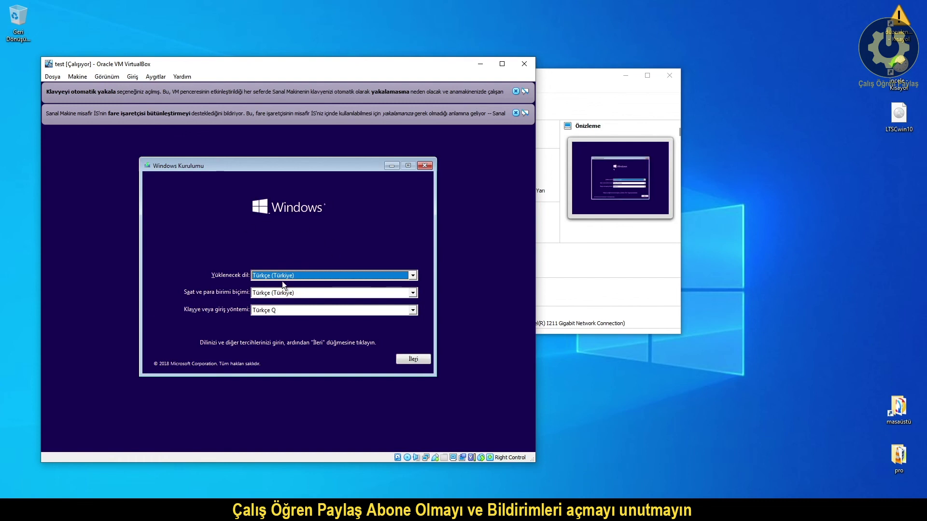
left_click(420, 361)
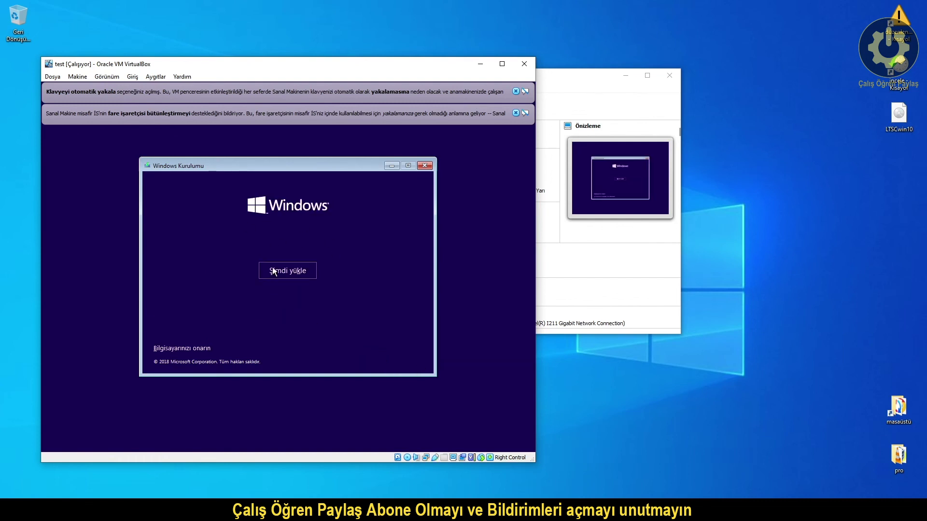
left_click(273, 271)
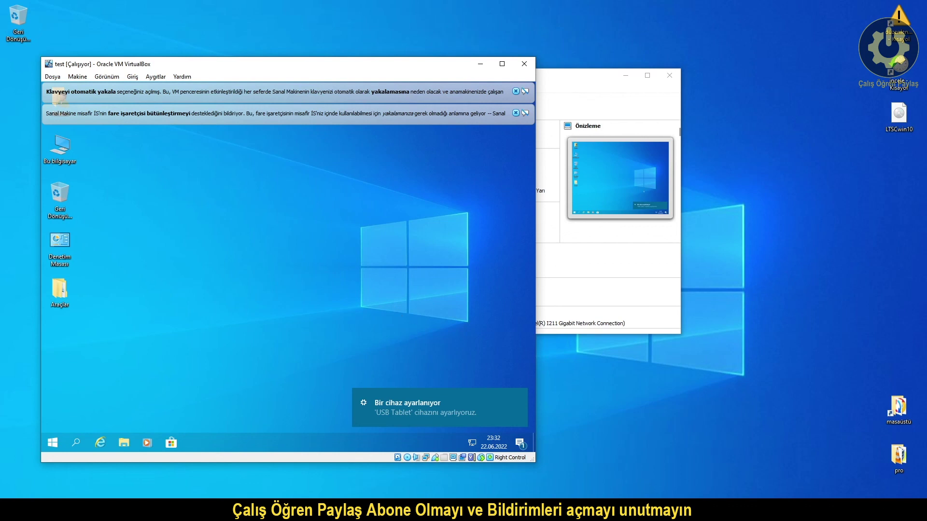
Move the running machine's window to the middle of the host desktop and check the guest's notification center
left_click_drag(271, 63, 430, 32)
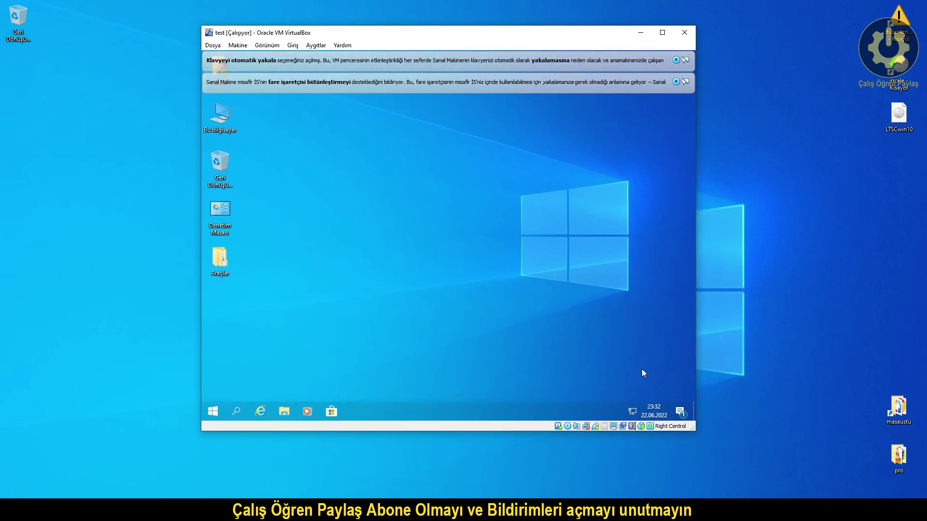
left_click(679, 411)
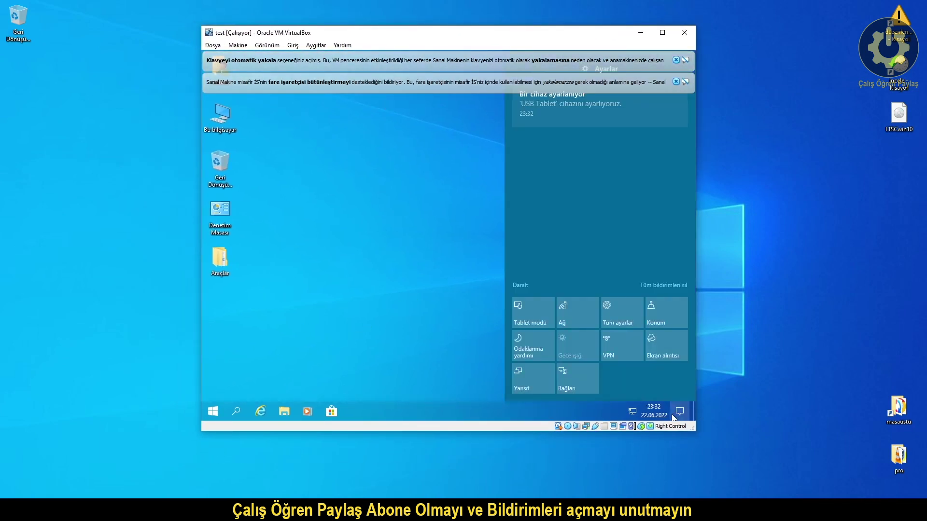
left_click(413, 183)
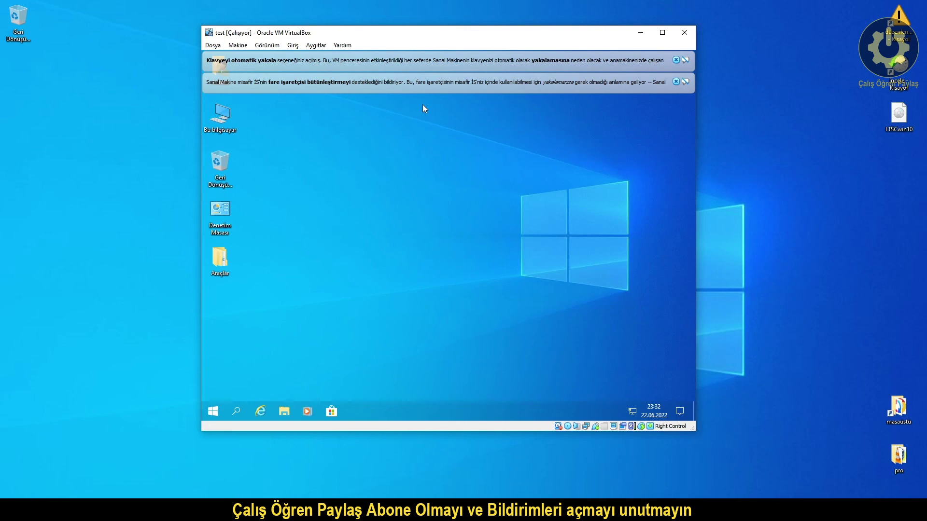